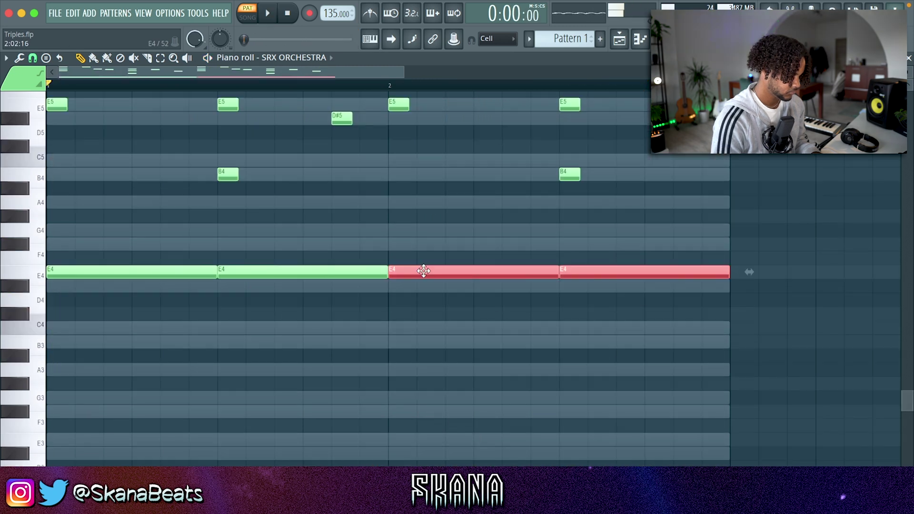
Move the two bass notes in bar 2 up to G4 and clear the selection.
drag(419, 267, 430, 228)
key(ctrl+d)
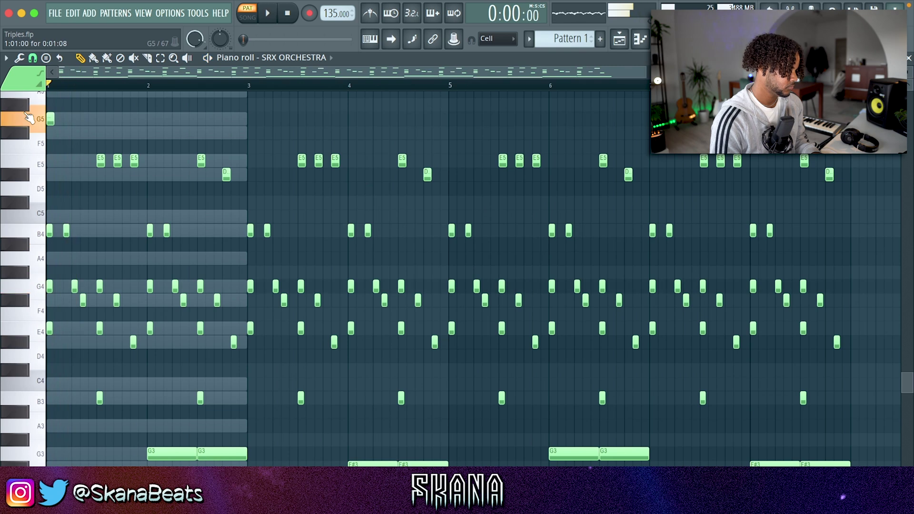
Play the pattern and add single high notes, F#5 at the start of bar 3 and G5 at the start of bar 5.
key(space)
click(249, 135)
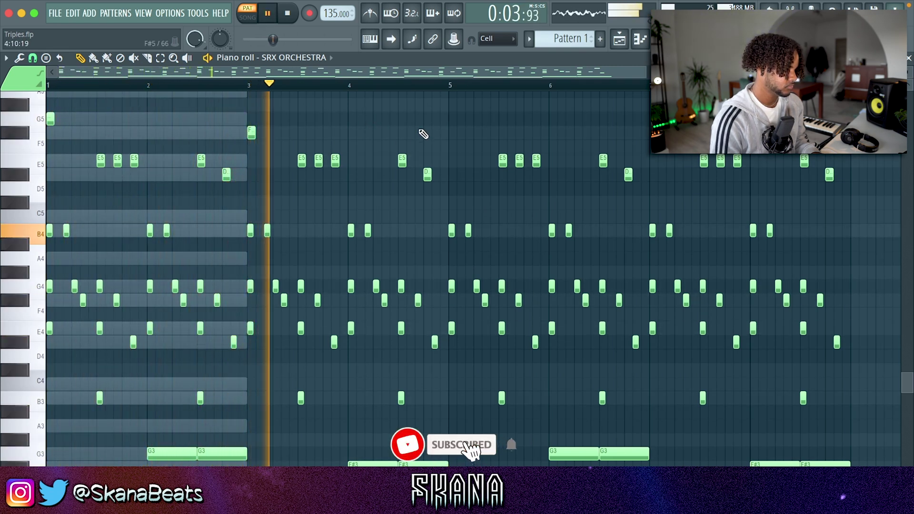
click(453, 119)
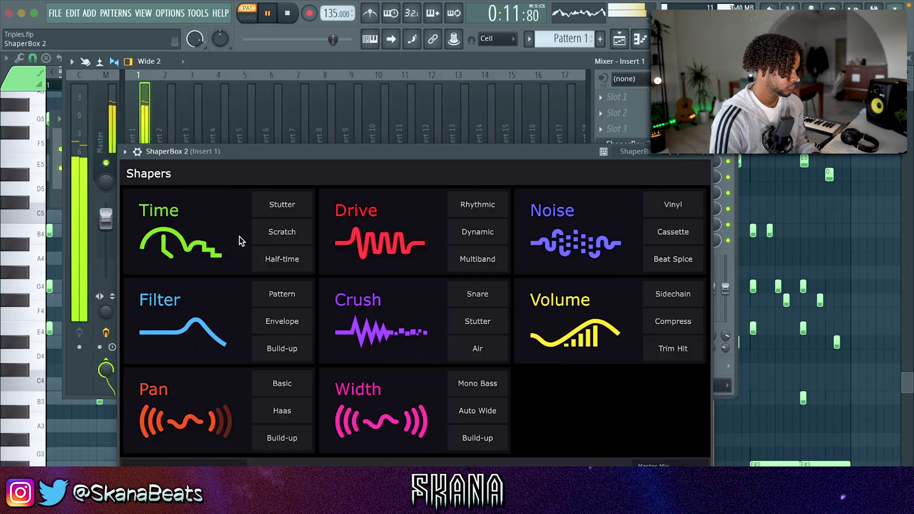
Add a Time shaper in ShaperBox 2 on Insert 1 using a falling one-bar curve from the Pitch presets, and audition it.
click(240, 241)
key(space)
key(space)
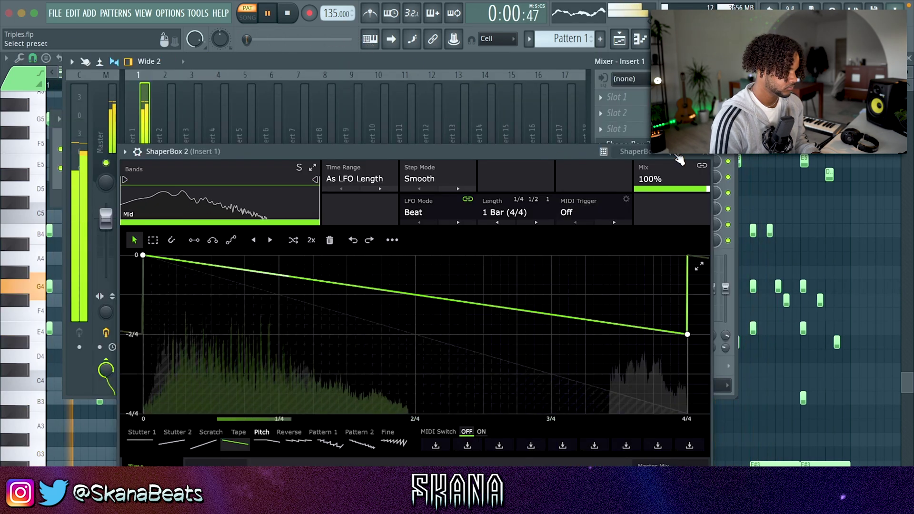
click(709, 159)
Transpose all the SRX ORCHESTRA notes up an octave in the piano roll.
key(F9)
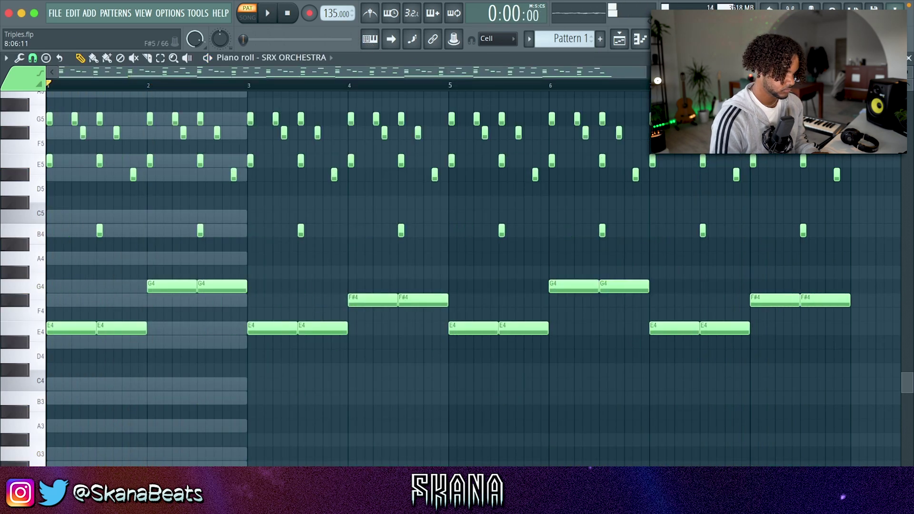
scroll(671, 207, up, 5)
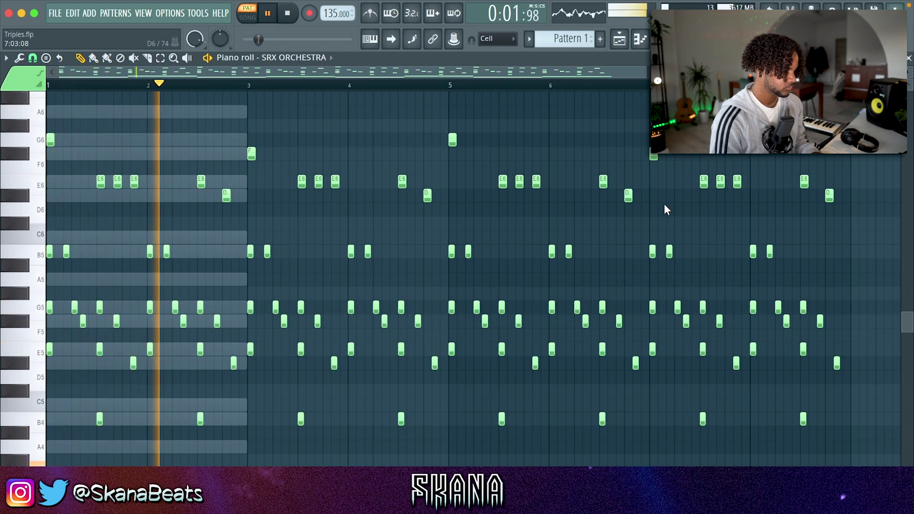
Load the user preset llb vol1 - Vinyl 2 in RC-20 Retro Color on Insert 1 and lower its magnitude.
scroll(665, 205, down, 6)
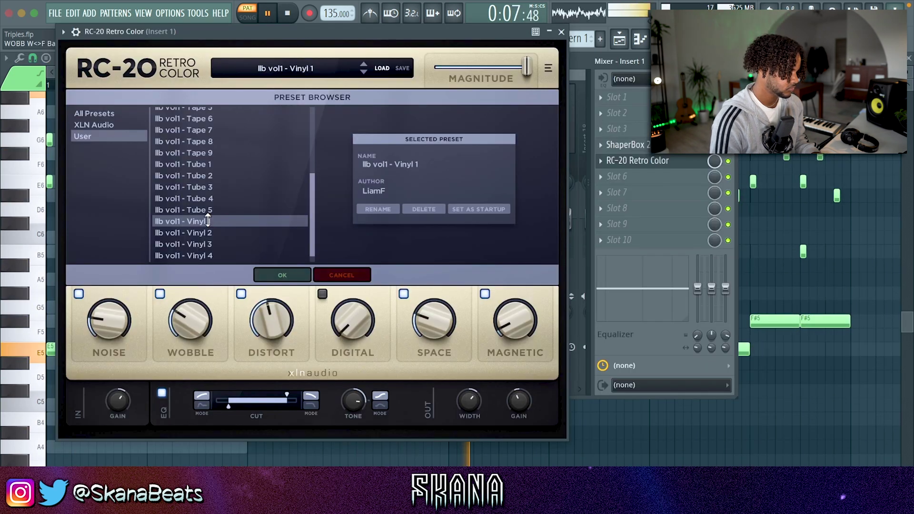
click(205, 232)
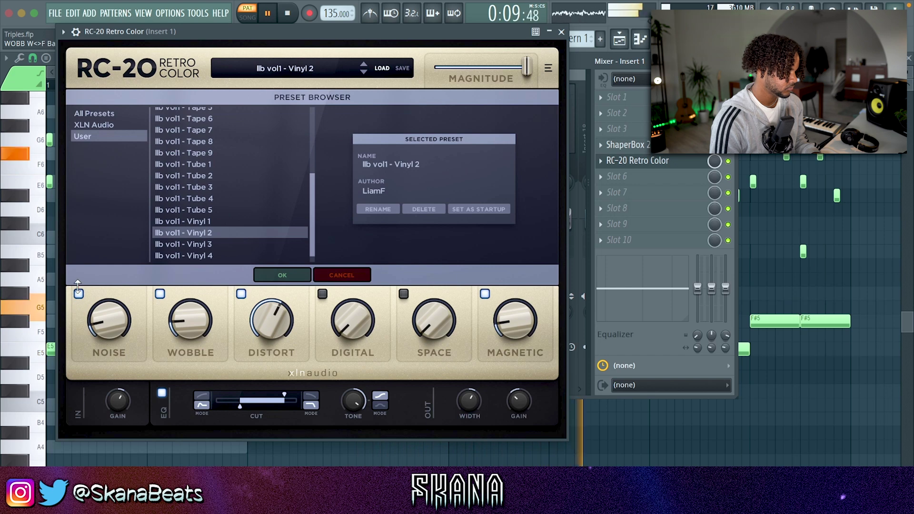
drag(523, 71, 474, 79)
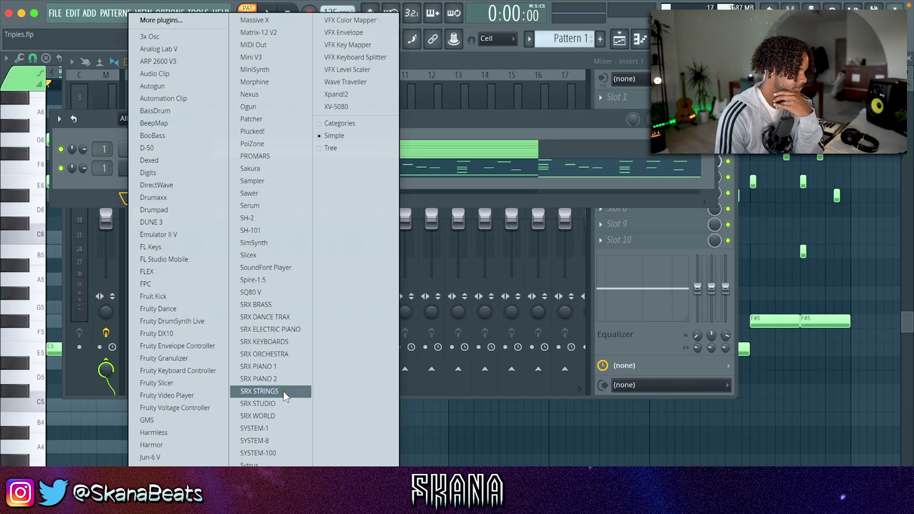
Add a second SRX ORCHESTRA channel with the Celesta SRX patch and route it to mixer Insert 2.
click(283, 353)
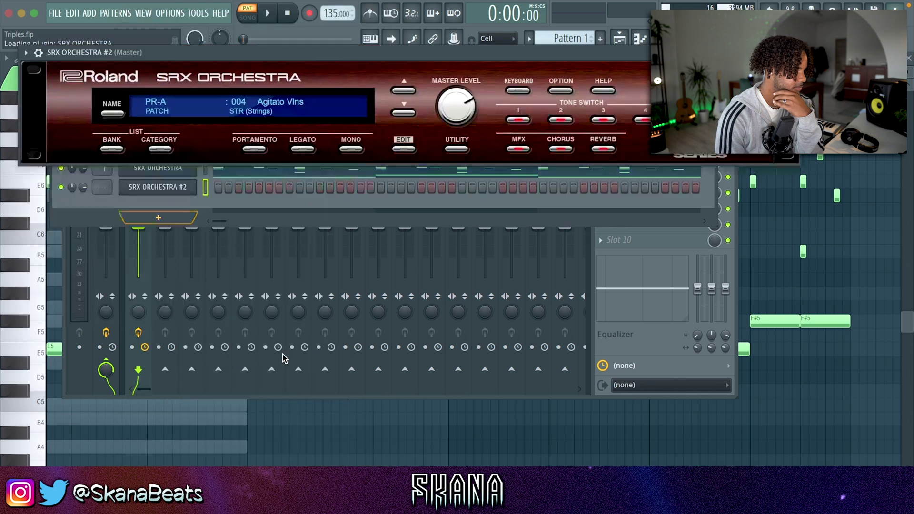
click(113, 113)
mouse_move(141, 183)
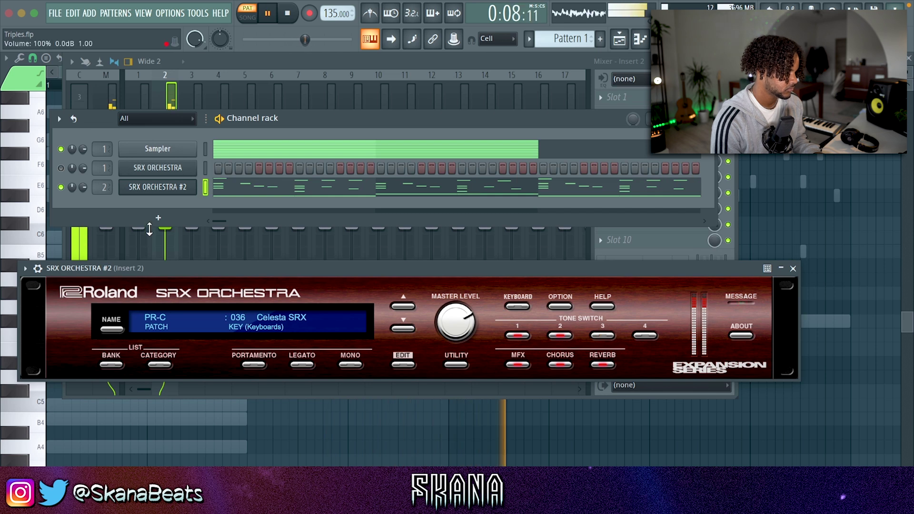
click(167, 90)
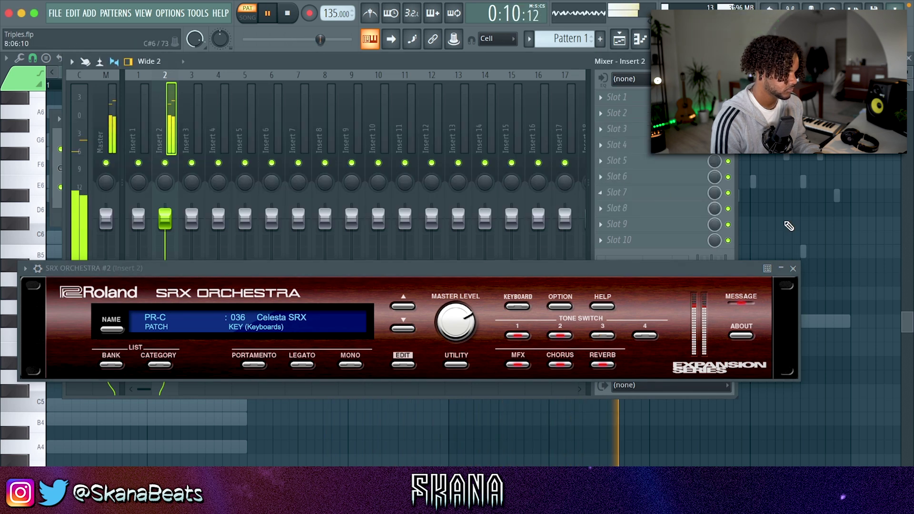
key(Escape)
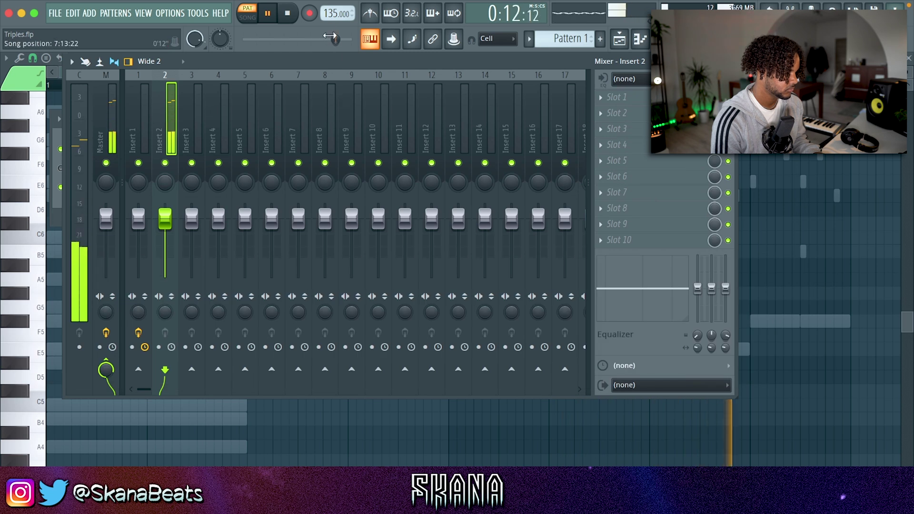
Set the project tempo to 127 BPM.
scroll(327, 14, down, 1)
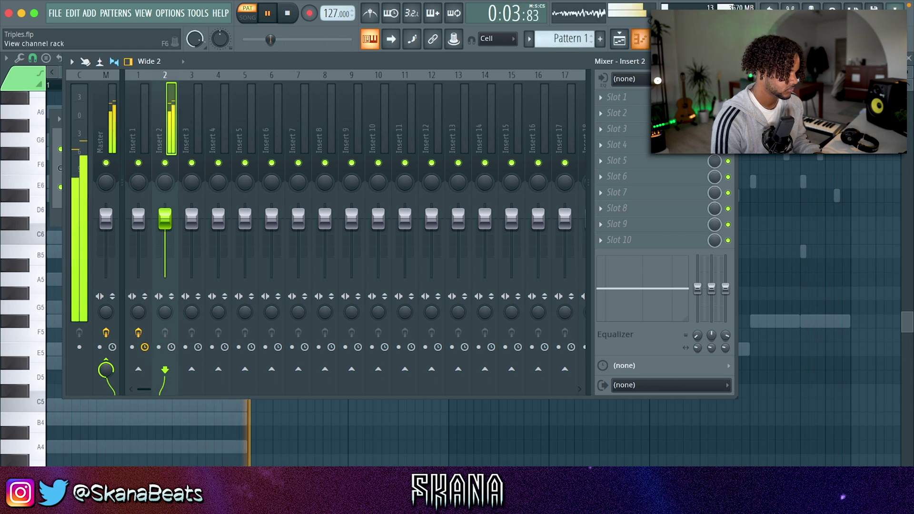
Load ValhallaVintageVerb into effect slot 6 of mixer Insert 1.
key(F6)
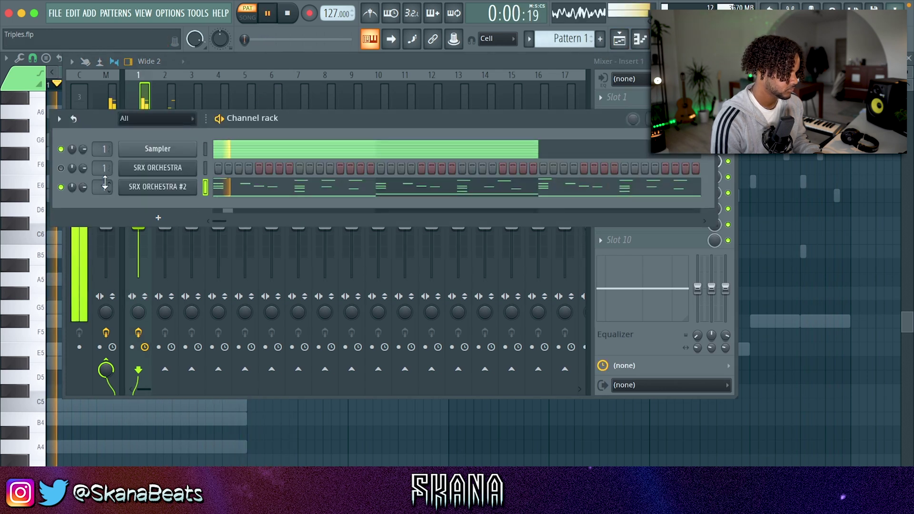
click(142, 94)
click(660, 184)
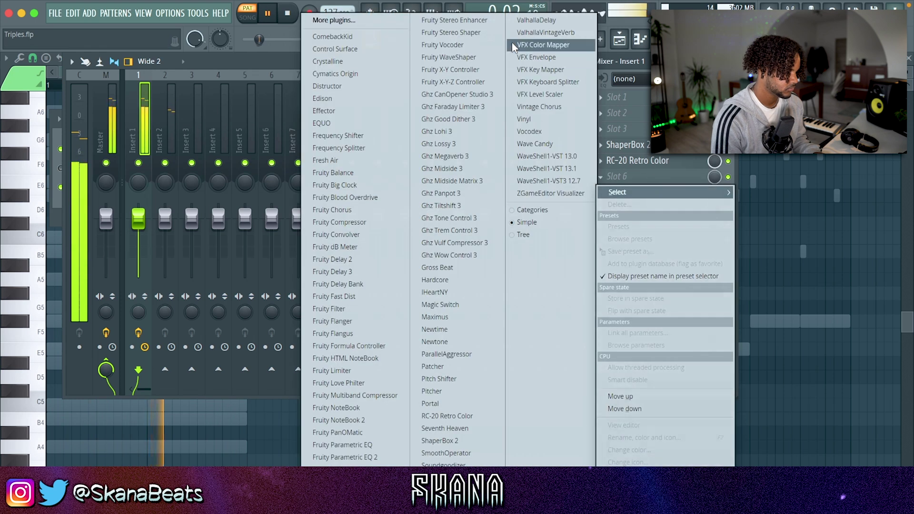
click(544, 34)
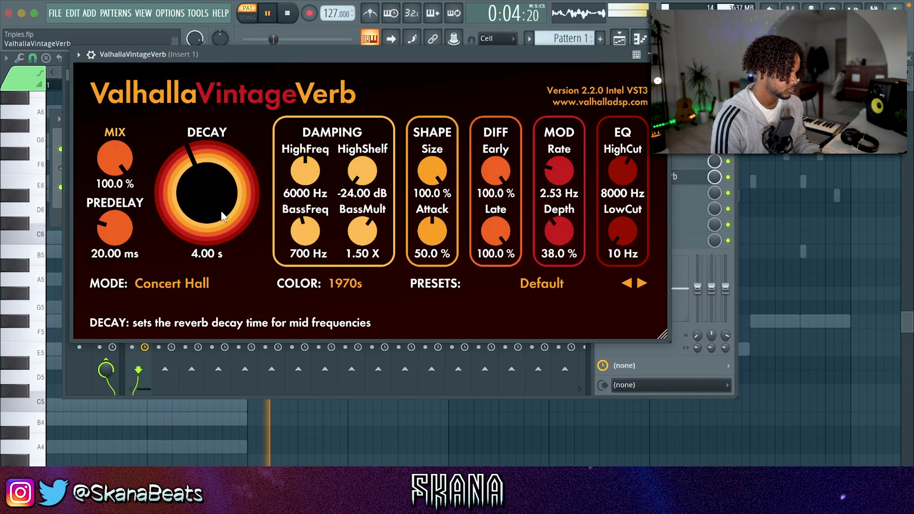
Set the reverb's mix to 31.5 % and its decay to about 4.08 s, and raise the low cut.
drag(112, 172, 119, 254)
scroll(224, 193, up, 1)
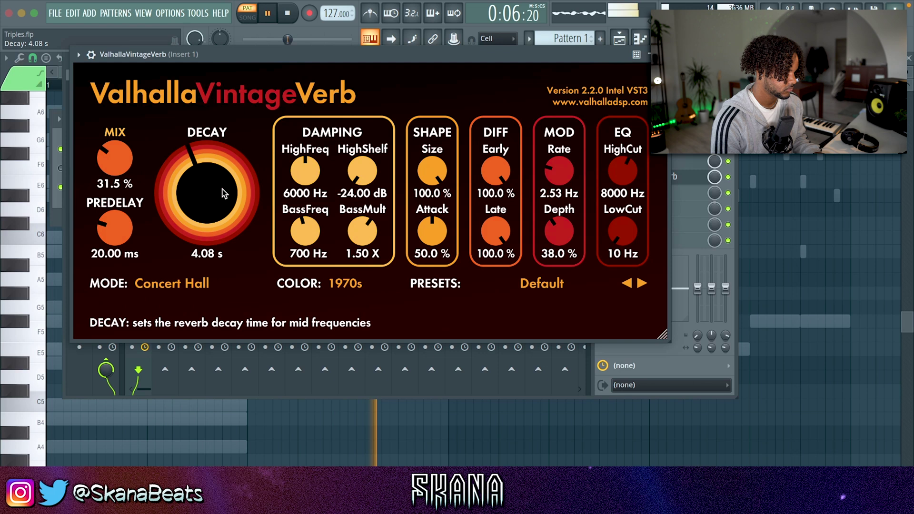
drag(623, 231, 622, 176)
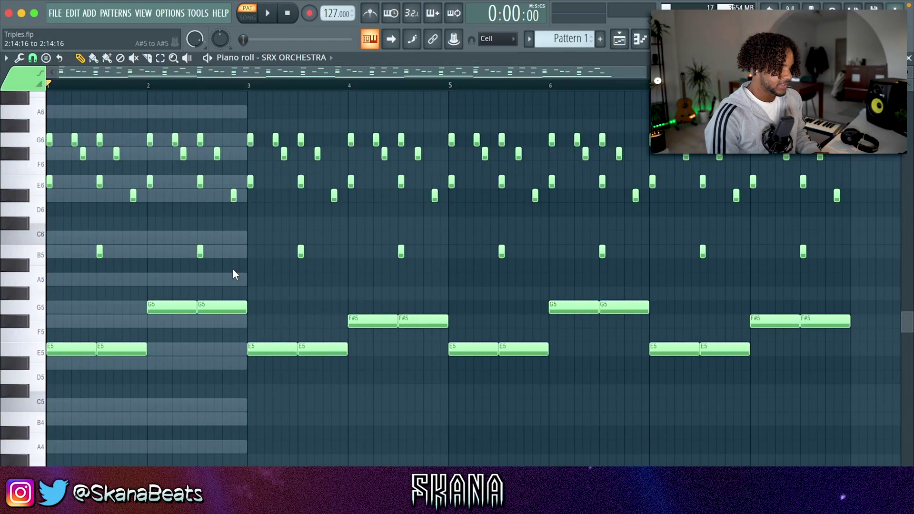
Delete every note below B6 in the copied SRX ORCHESTRA part, keeping only the high melody.
scroll(201, 275, up, 4)
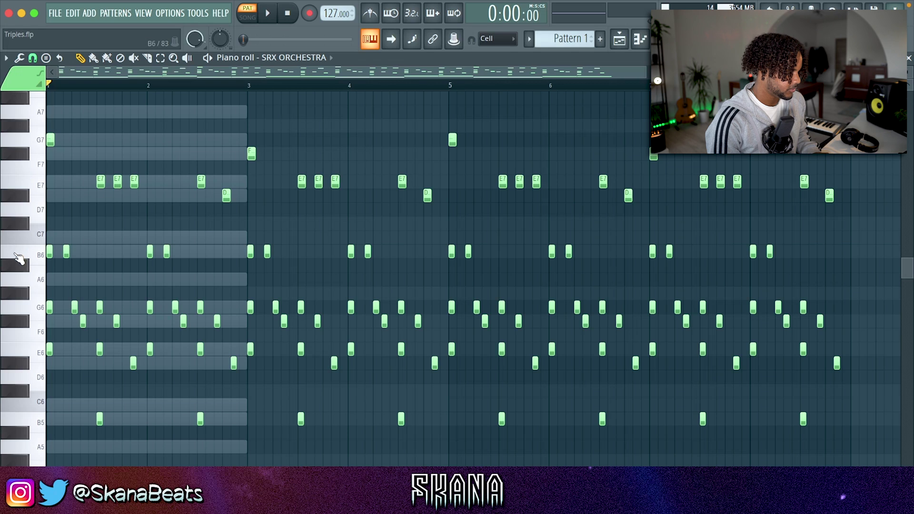
double_click(18, 257)
drag(13, 266, 2, 434)
key(Delete)
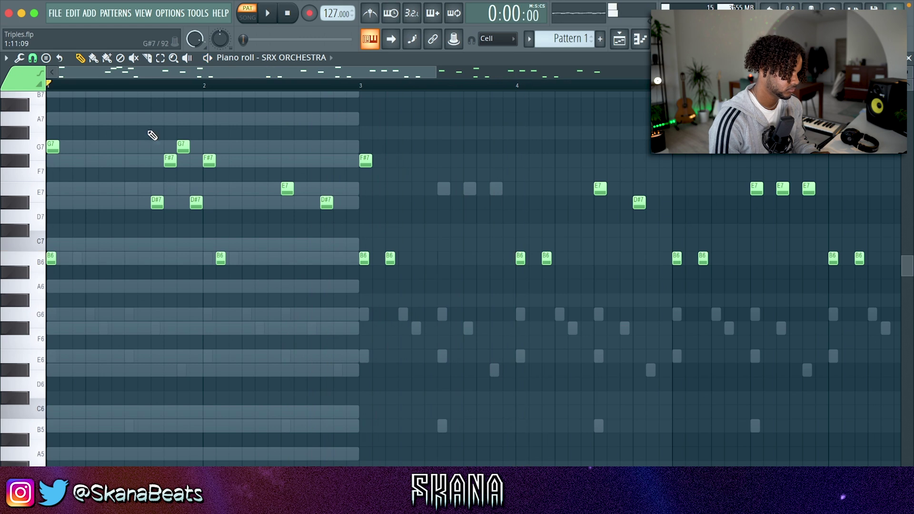
Delete the high-melody notes after the opening G7 and B6 up to bar 3, and play the result.
drag(147, 126, 355, 314)
key(Delete)
key(space)
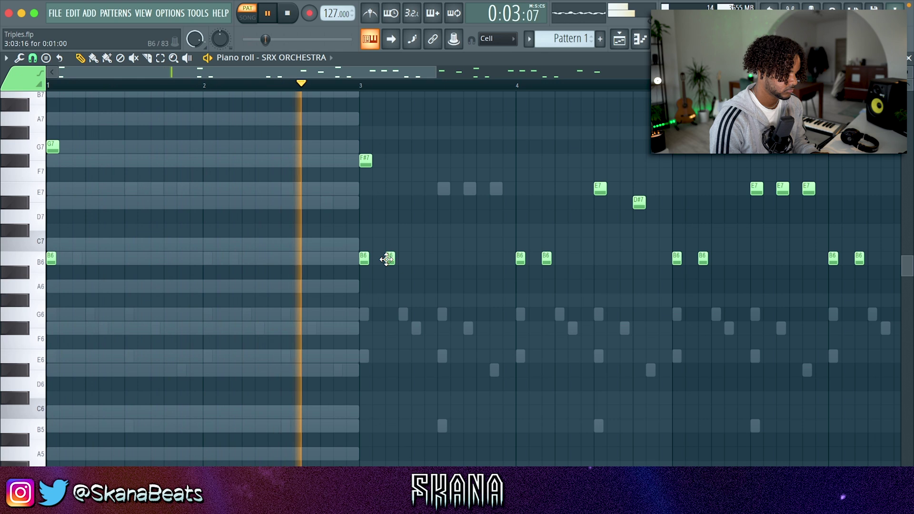
Delete the remaining high-melody notes from the second half of bar 4 through the end of the pattern.
scroll(488, 243, up, 3)
ctrl+scroll(488, 243, down, 2)
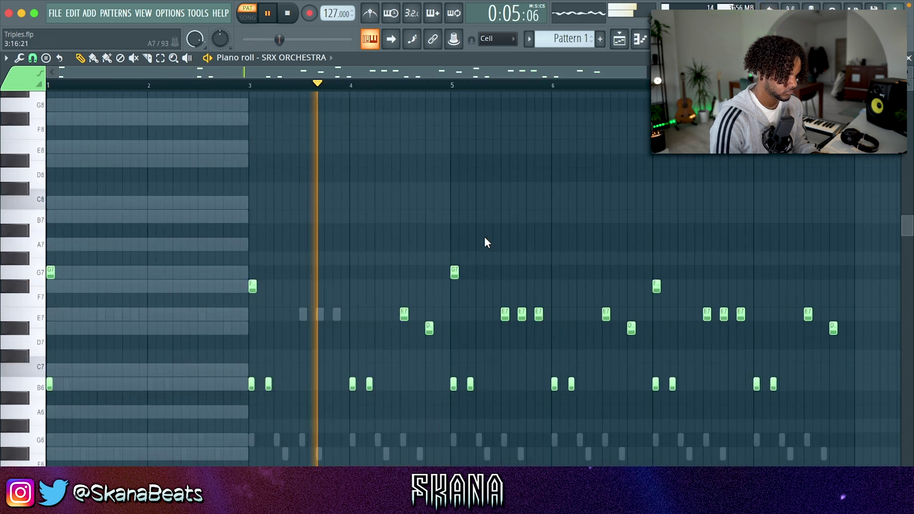
drag(854, 282, 393, 398)
key(Delete)
click(452, 272)
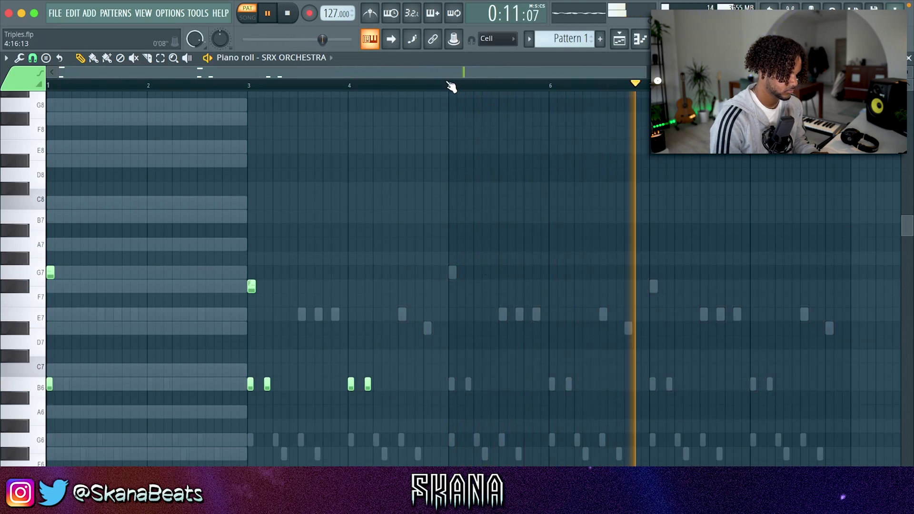
Select the first four bars of the thinned-out melody and duplicate them into bars 5 to 8.
drag(453, 86, 48, 86)
key(ctrl+b)
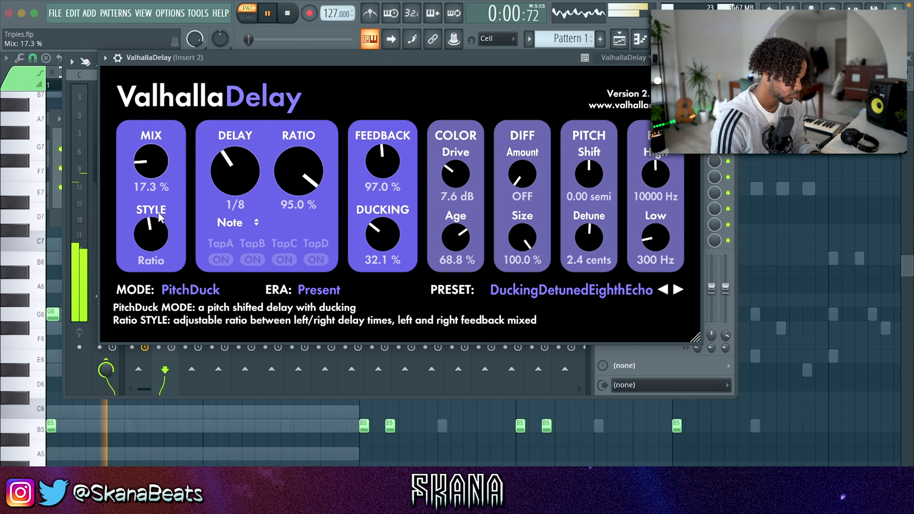
Lower the mix of ValhallaDelay on Insert 2, using the DuckingDetunedEighthEcho preset.
drag(153, 174, 156, 190)
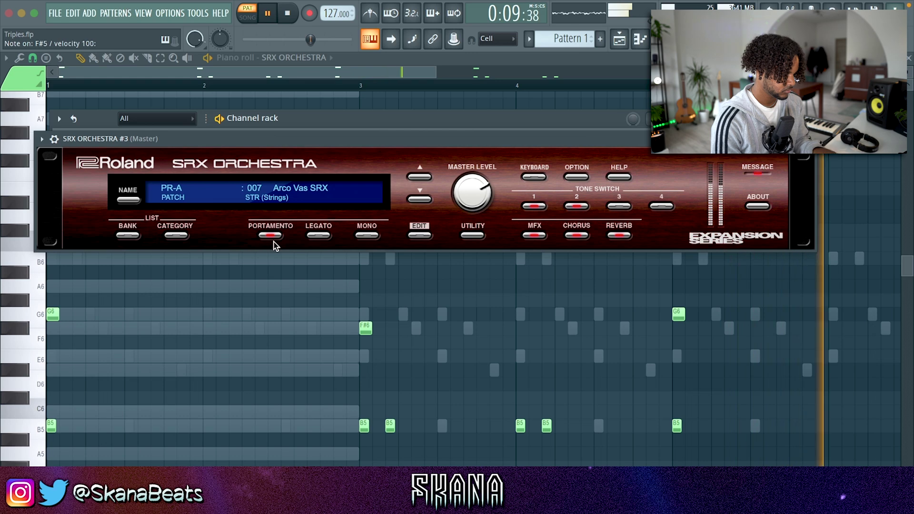
Audition the Arco Vas SRX patch in the third SRX ORCHESTRA, and lower the mix of the new ValhallaVintageVerb.
key(space)
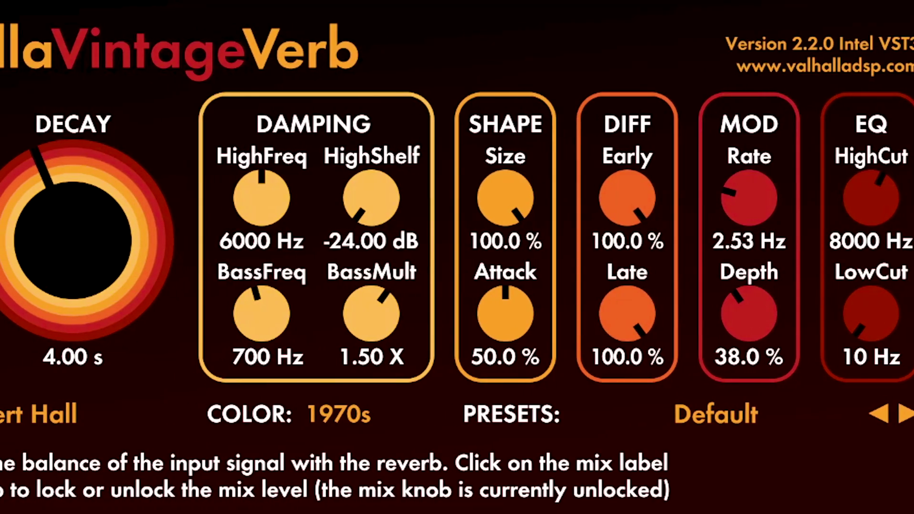
drag(49, 283, 47, 365)
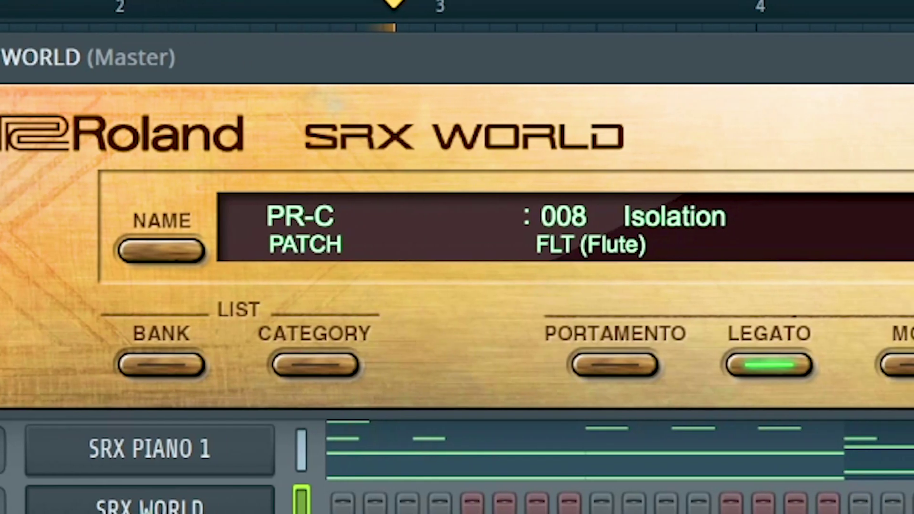
Write an ascending E5, F#5, G5, A5, B5 run through the second half of bar 1 for the SRX WORLD Isolation flute.
click(878, 257)
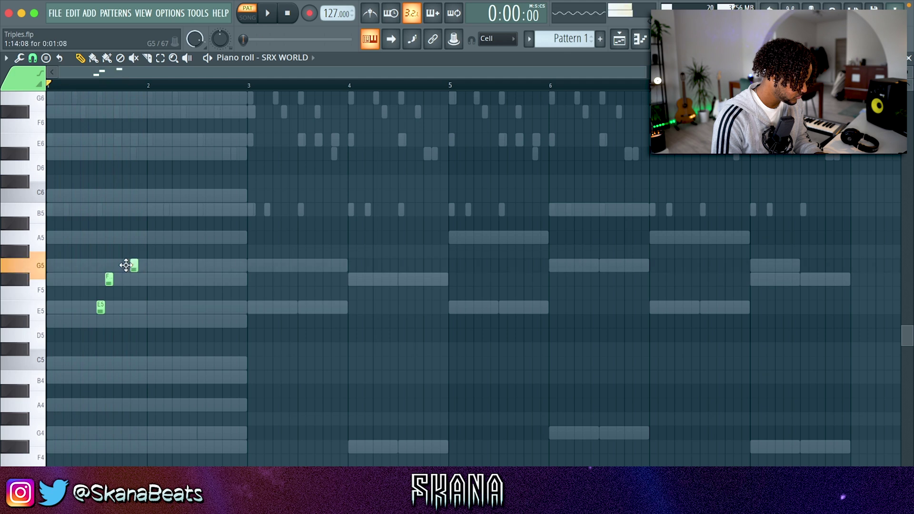
click(330, 244)
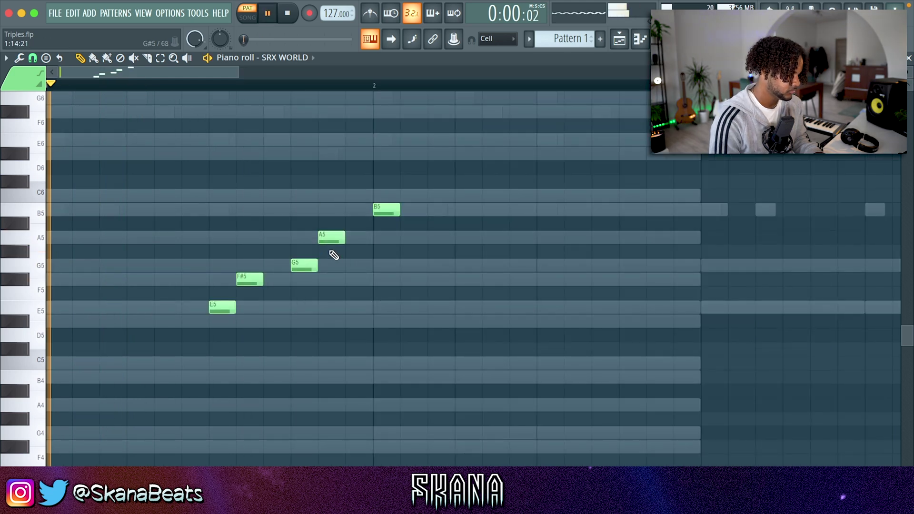
drag(378, 210, 351, 210)
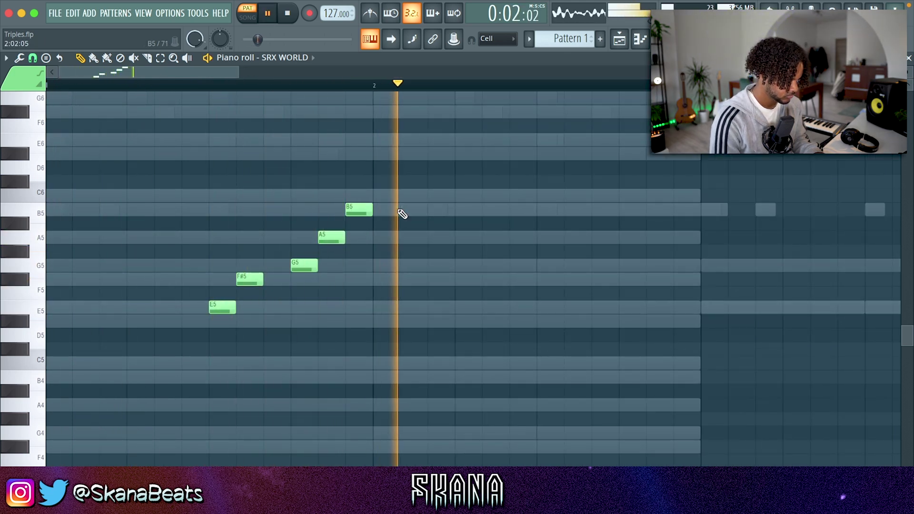
Add a descending B5, A5, G5 flute run at the end of bar 2 and play it back.
scroll(465, 245, down, 2)
key(space)
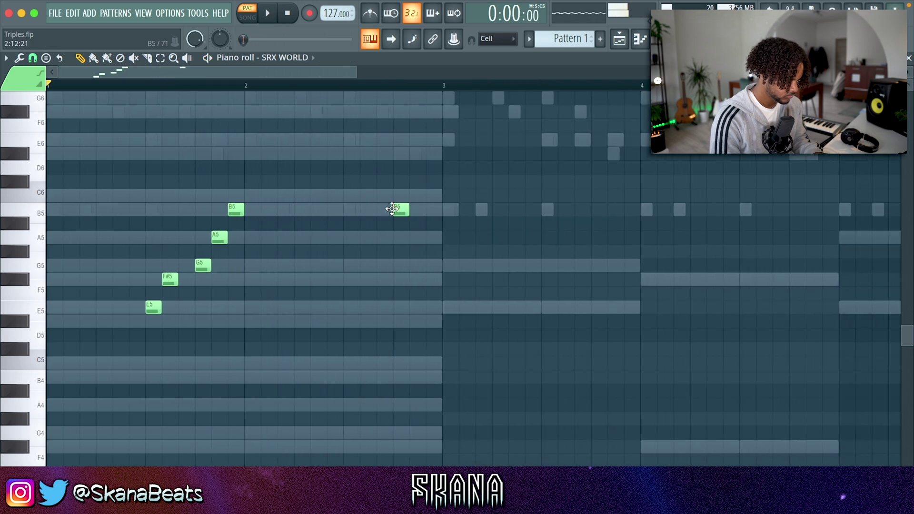
key(space)
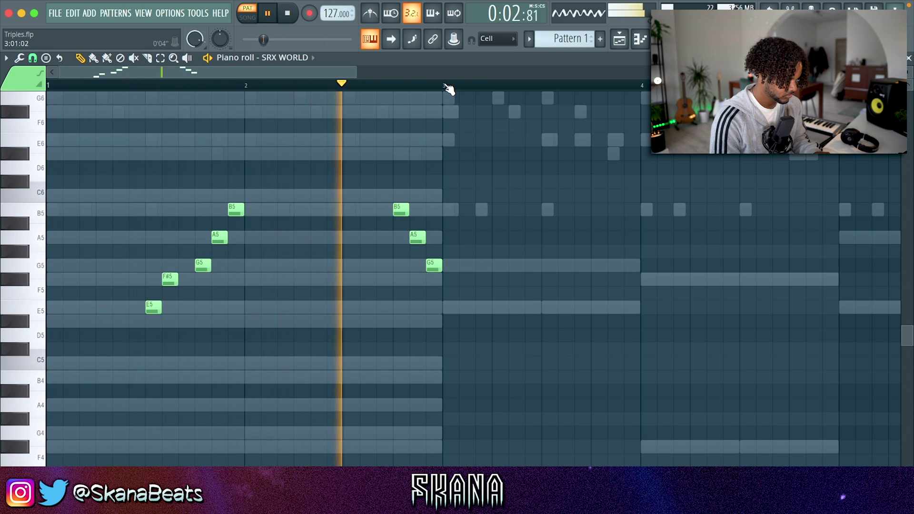
Duplicate the two-bar flute phrase into bars 3 and 4, varying it with E6, B5, A5 and a held A5 opening bar 4.
drag(448, 89, 1, 251)
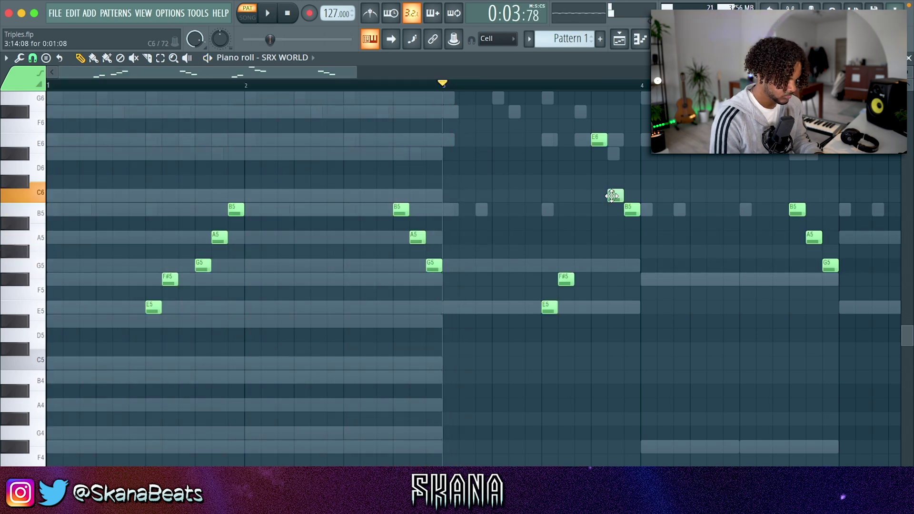
click(691, 266)
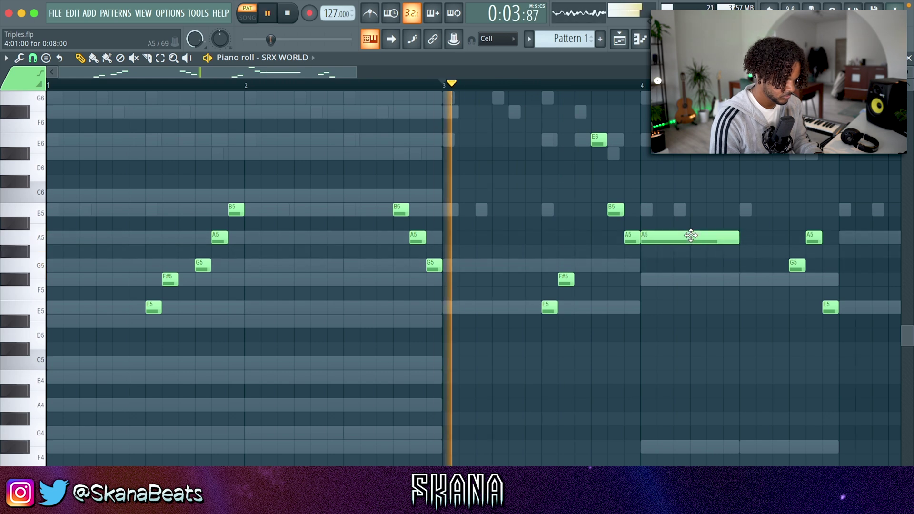
Raise the held A5 at the start of bar 4 to B5 and duplicate the four-bar flute phrase into bars 5 to 8.
drag(659, 238, 653, 207)
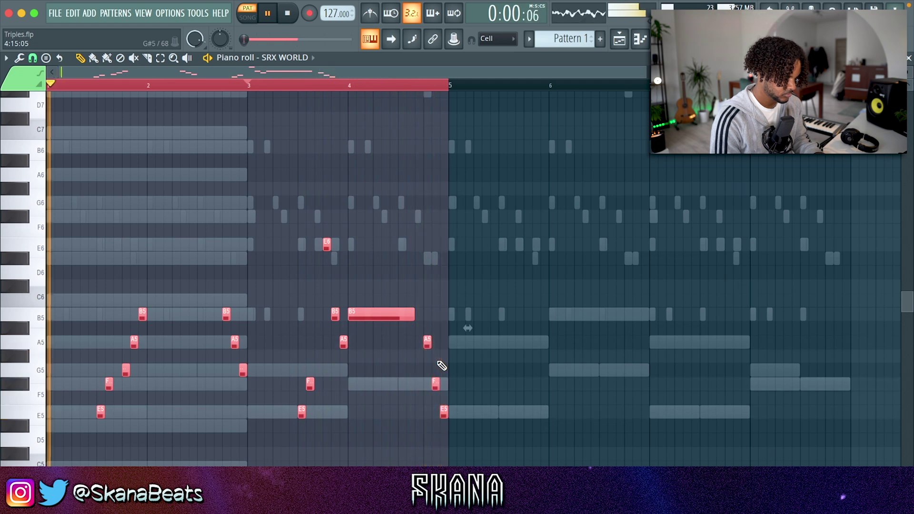
key(ctrl+b)
key(ctrl+d)
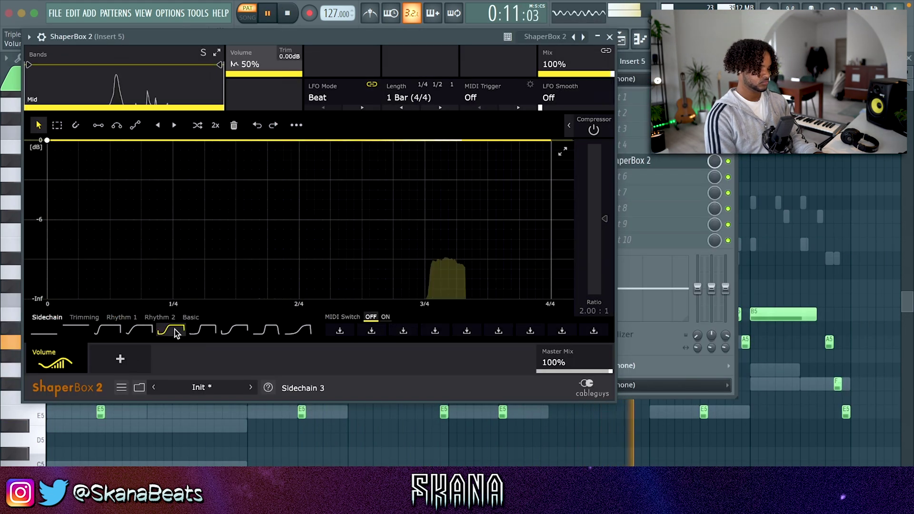
Apply the Sidechain 3 curve to ShaperBox 2's volume shaper and set its LFO smoothing to 33%.
click(171, 330)
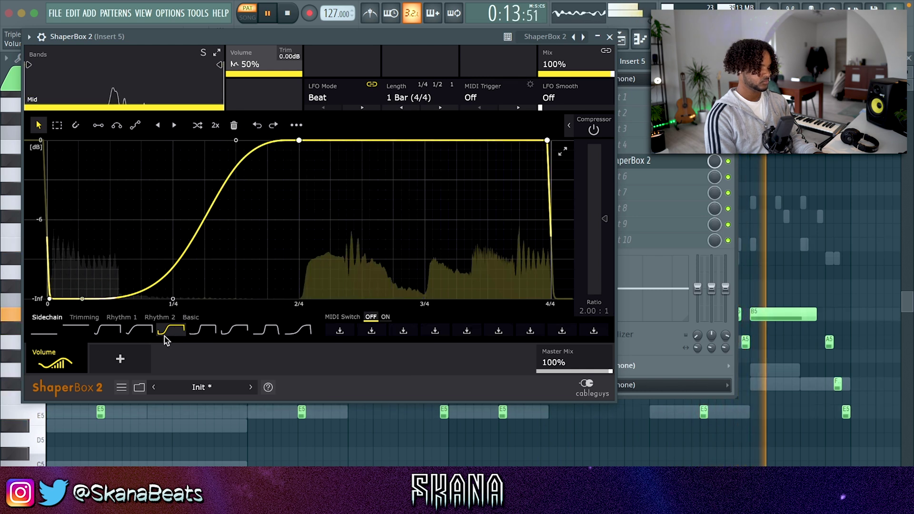
click(563, 108)
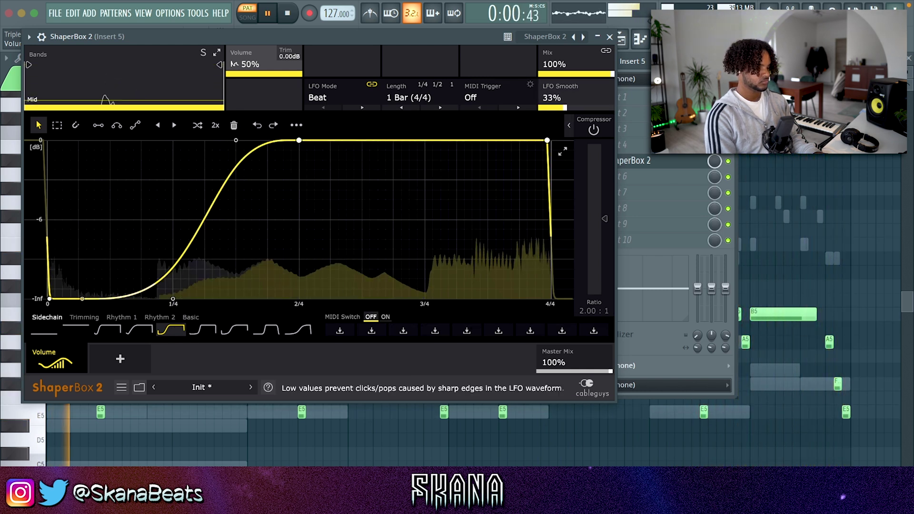
Add a Pan shaper in ShaperBox 2 with a 79% mix, 51% LFO smoothing and a 2-bar length.
click(127, 368)
click(185, 278)
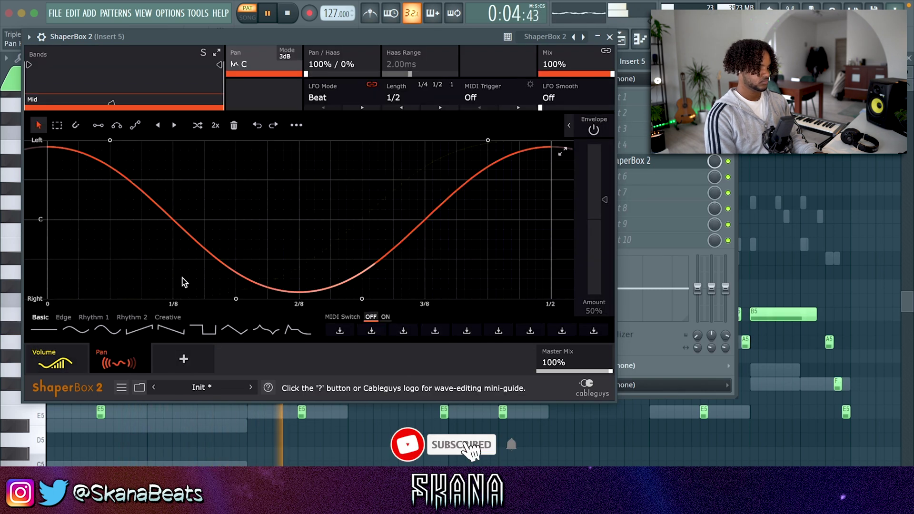
drag(571, 64, 571, 79)
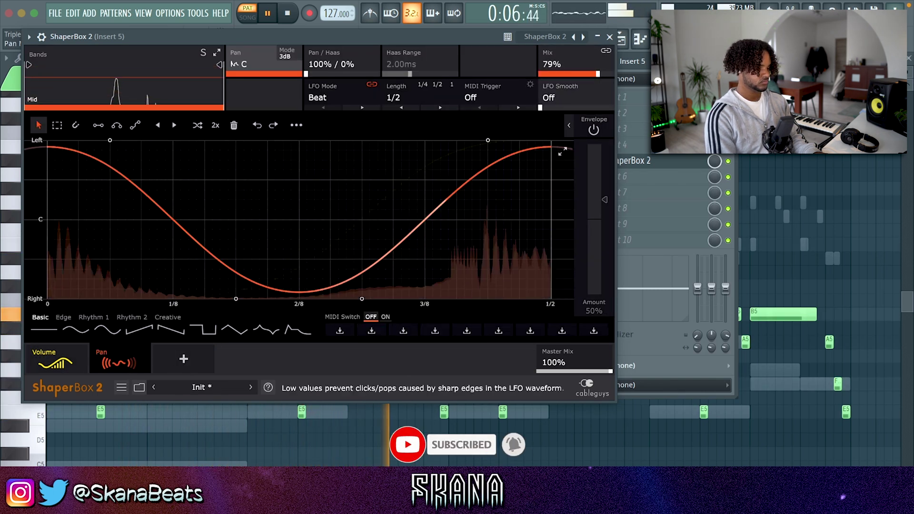
click(410, 89)
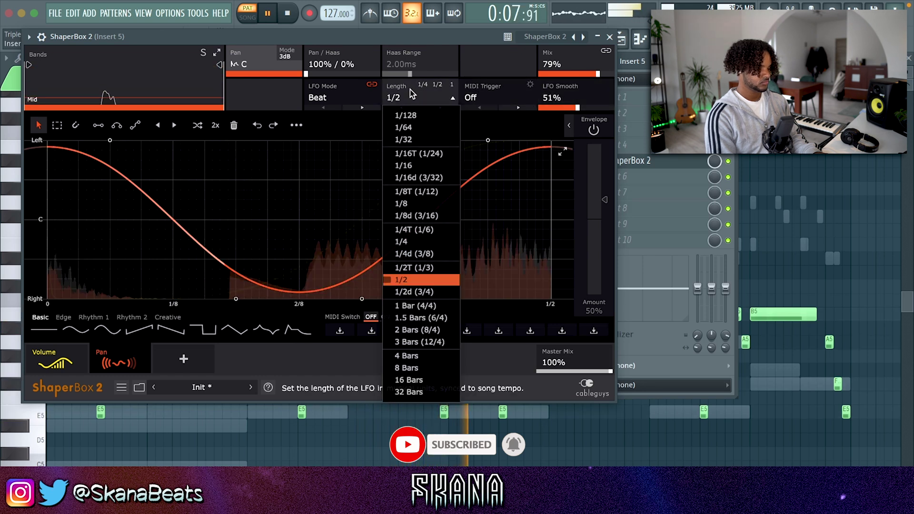
click(412, 330)
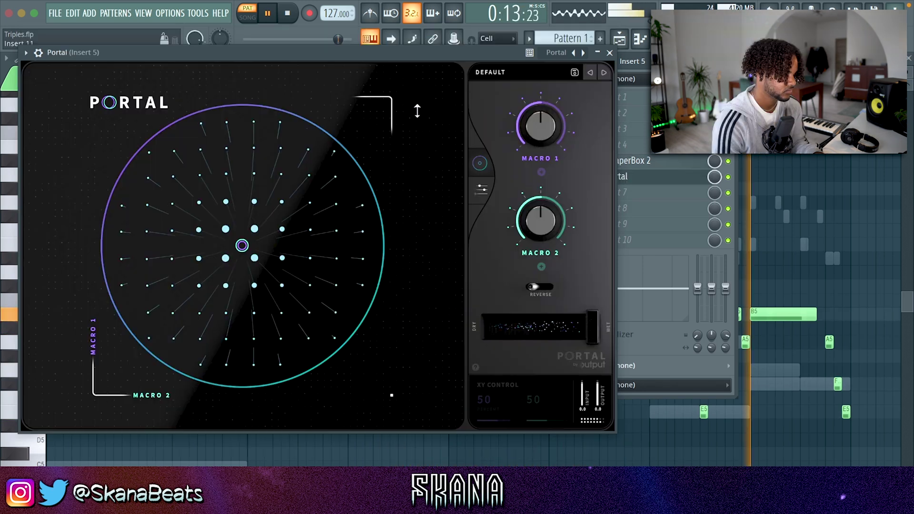
Browse Portal's Delay presets, and lower the mix of the Seventh Heaven Vocal Chamber reverb on Insert 5.
click(510, 74)
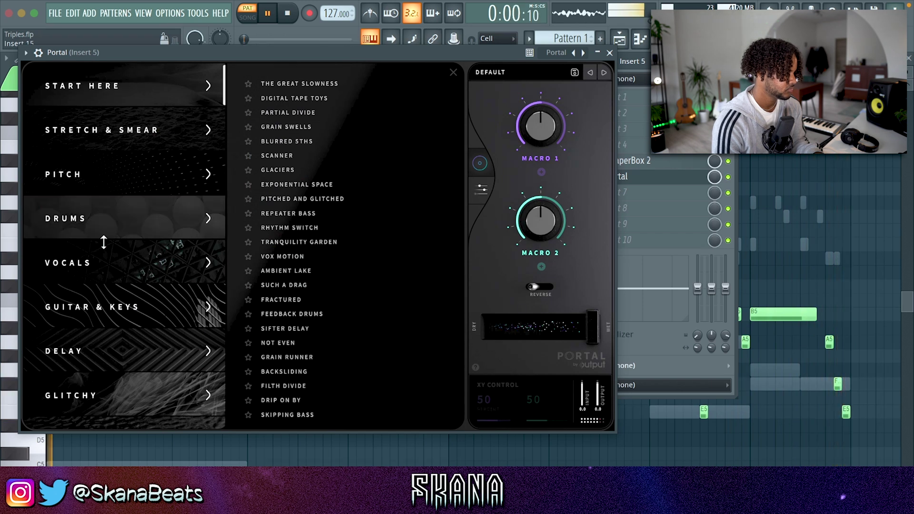
click(84, 339)
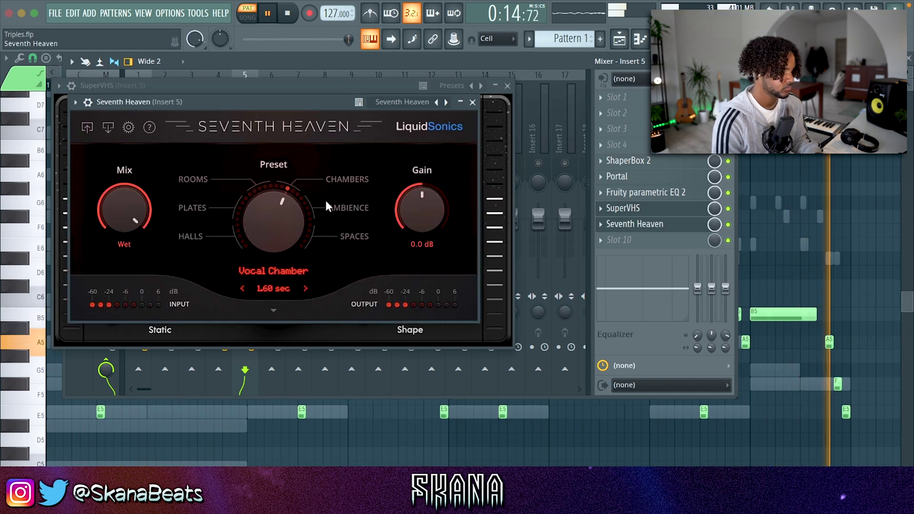
drag(123, 255, 122, 267)
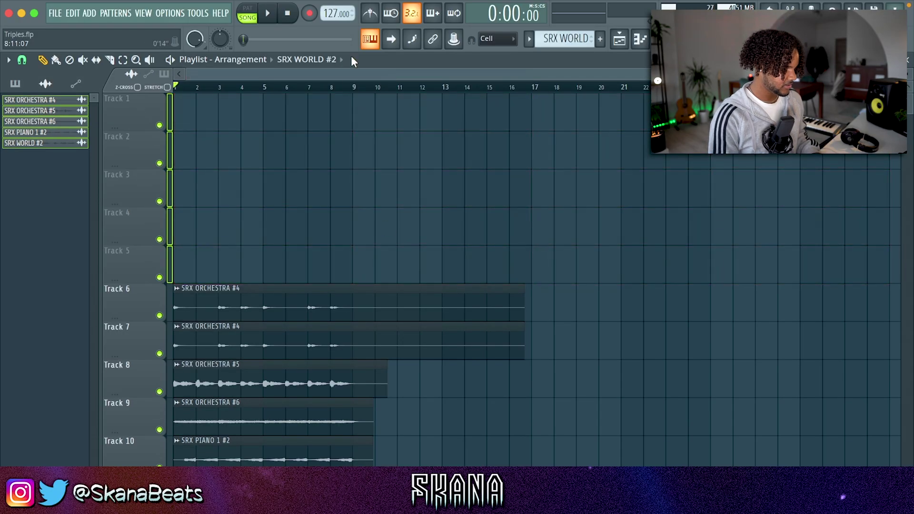
Slice the rendered SRX audio clips at bar 9 of the playlist and delete the leftover tails.
key(c)
drag(353, 285, 353, 460)
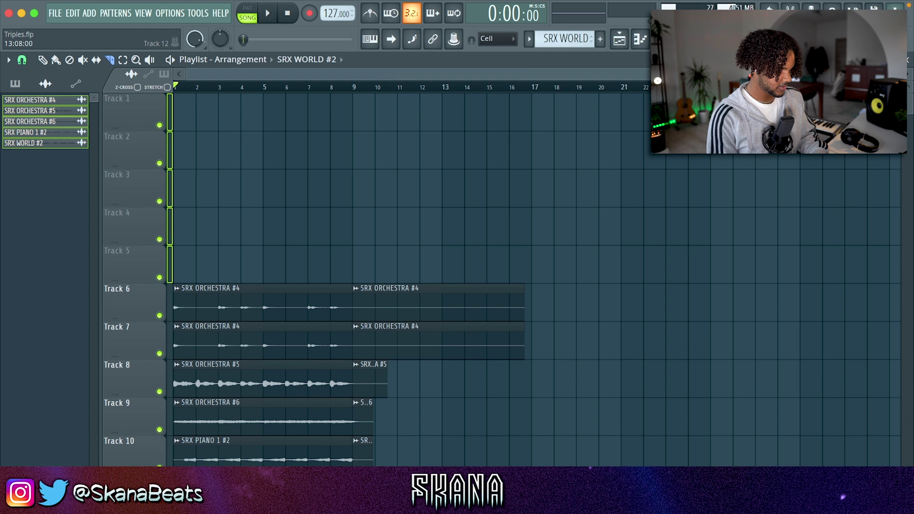
key(Delete)
key(p)
drag(309, 307, 253, 459)
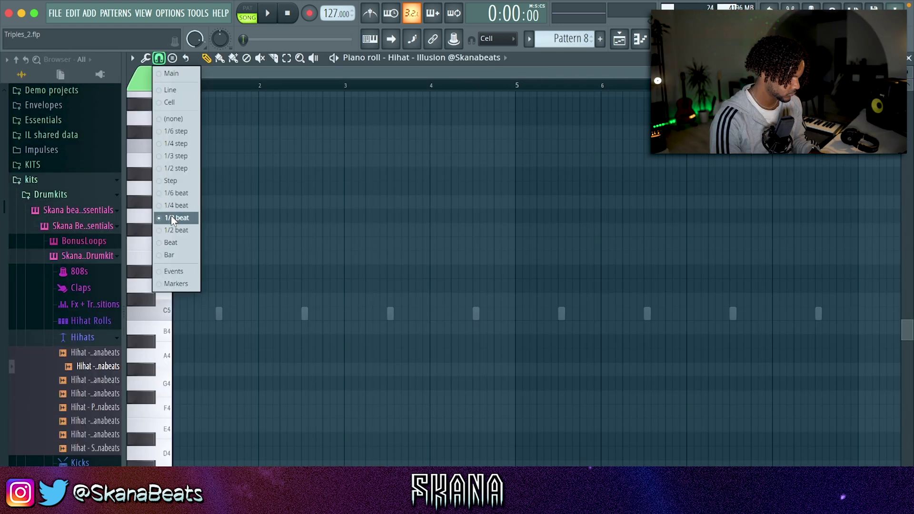
Set the piano roll snap to 1/3 beat and fill bar 1 with C5 hi-hat notes.
click(171, 218)
scroll(174, 314, up, 3)
drag(174, 313, 376, 314)
key(space)
Duplicate the one-bar hi-hat row until it fills all eight bars, and deselect the notes.
key(ctrl+a)
key(ctrl+b)
key(ctrl+b)
scroll(201, 308, down, 3)
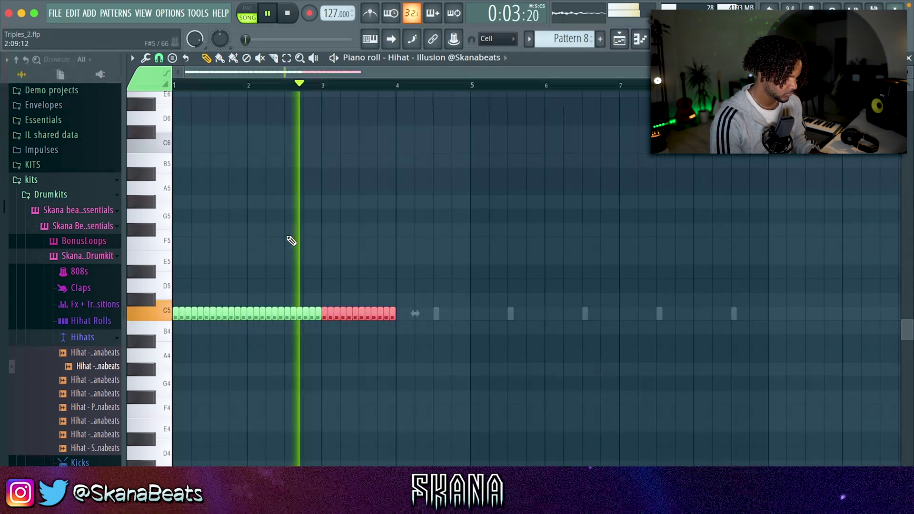
key(ctrl+b)
key(ctrl+b)
key(ctrl+b)
key(ctrl+b)
key(ctrl+b)
key(ctrl+d)
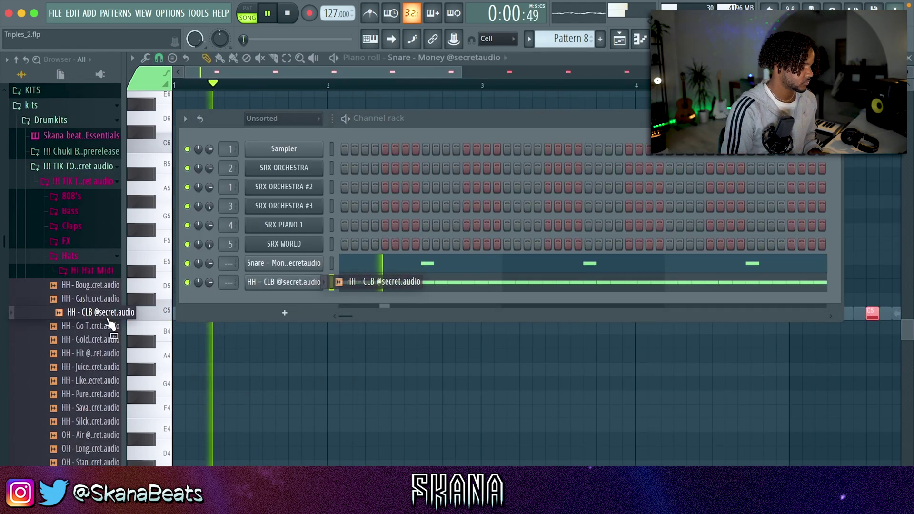
Audition HH - Go To in the hi-hat channel and replace its sample with HH - Gold.
click(108, 326)
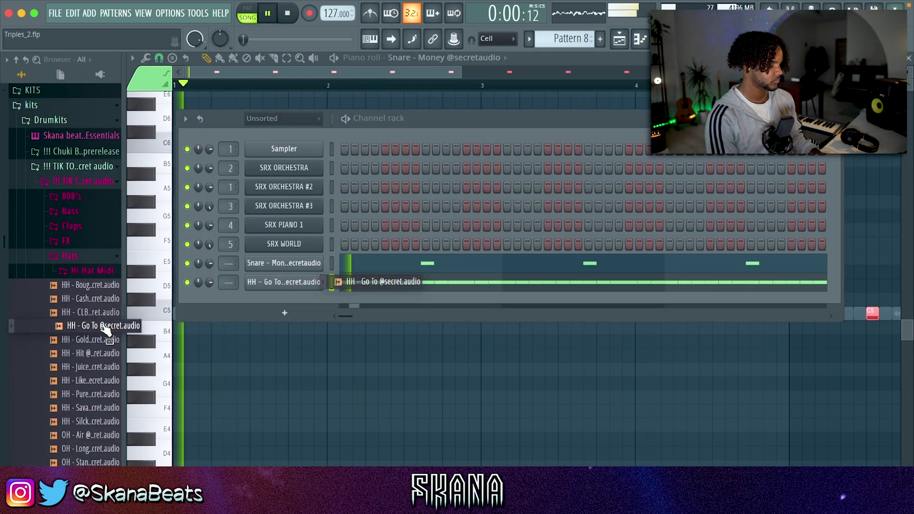
click(102, 339)
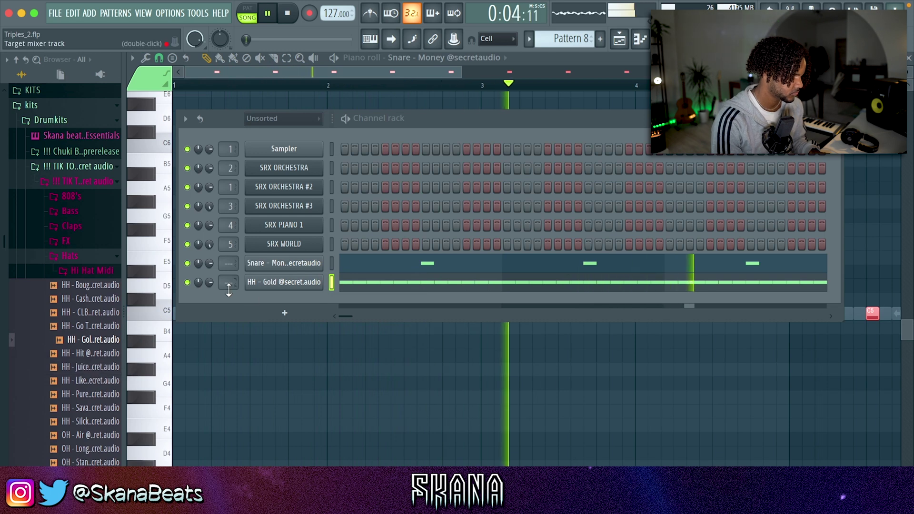
click(255, 283)
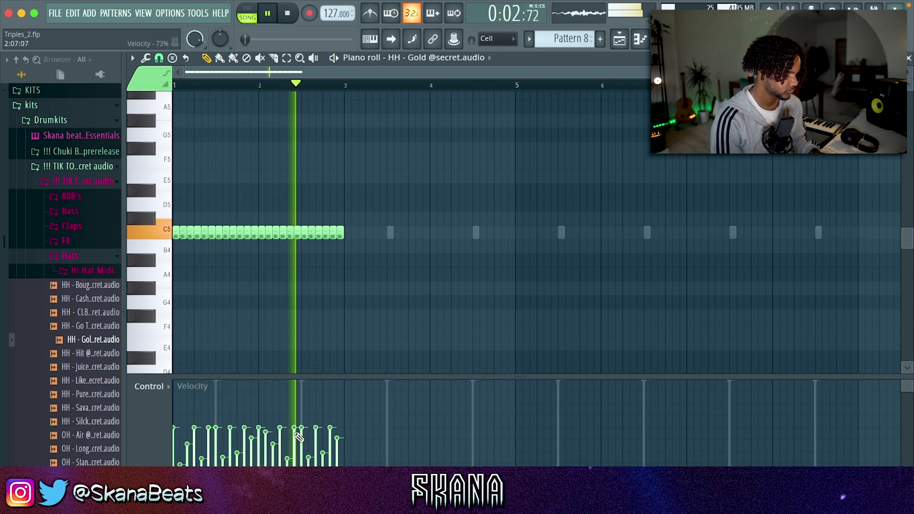
Duplicate the two-bar hi-hat row with its varied velocities across bars 3 to 8.
key(ctrl+b)
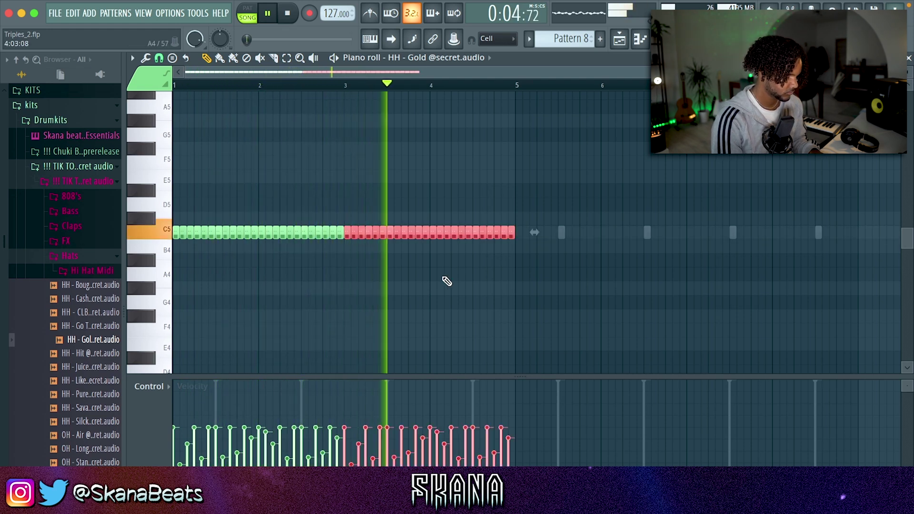
key(ctrl+b)
key(ctrl+b)
key(ctrl+d)
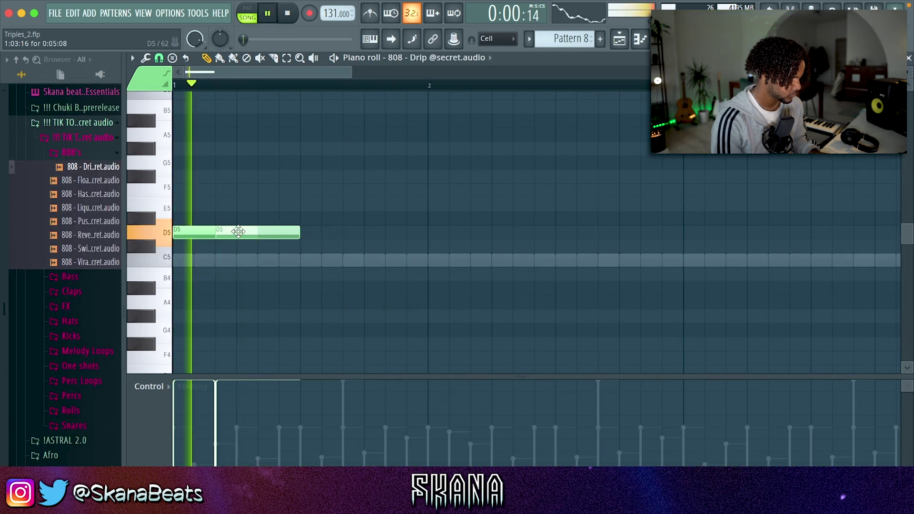
Add a third D5 note to the 808 - Drip line in bar 1 and move it slightly earlier.
key(space)
click(307, 231)
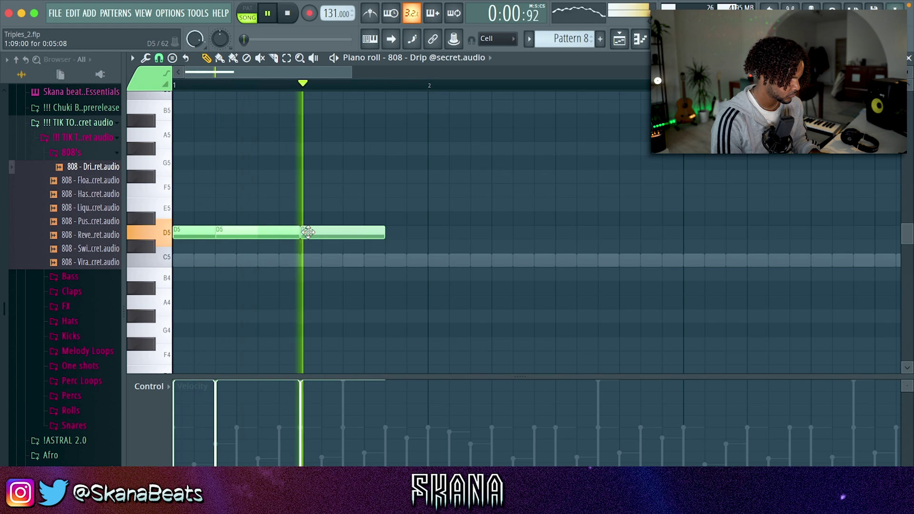
drag(320, 229, 300, 232)
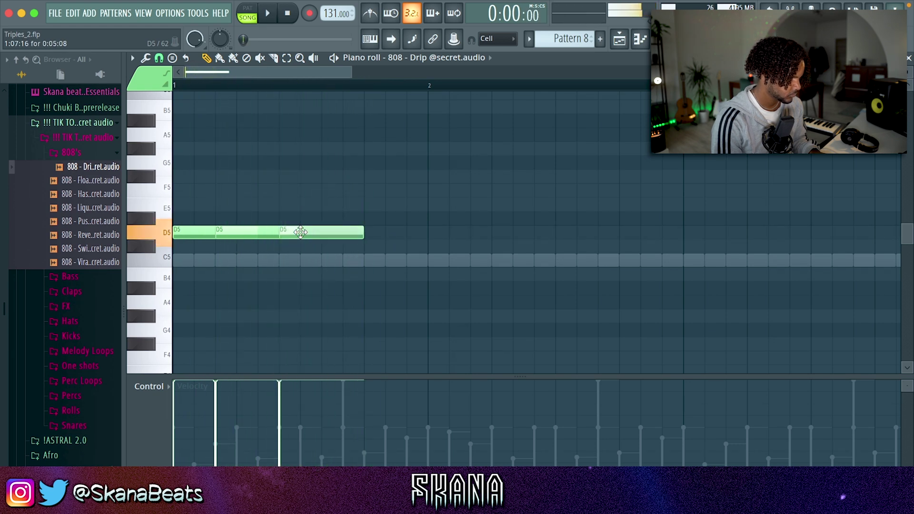
Switch to the Snare - Money notes and shift all of them earlier to the middle of each bar.
double_click(351, 260)
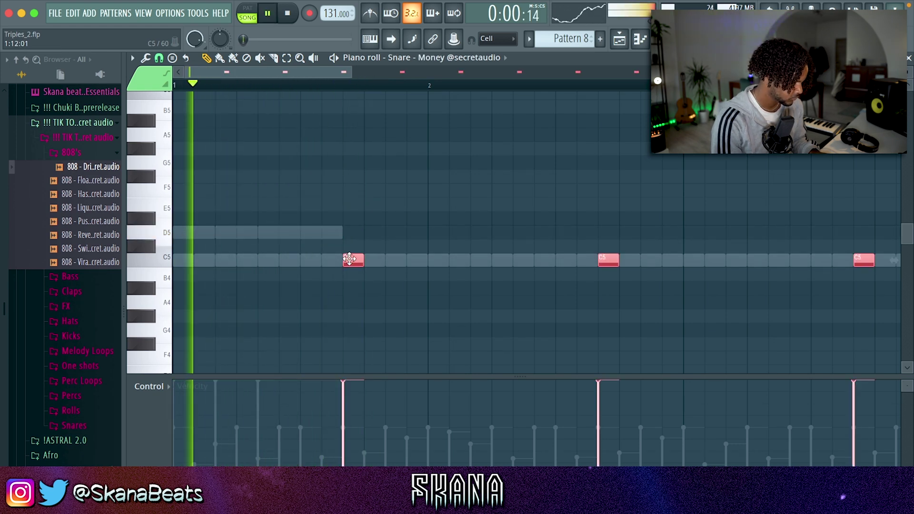
drag(351, 259, 309, 258)
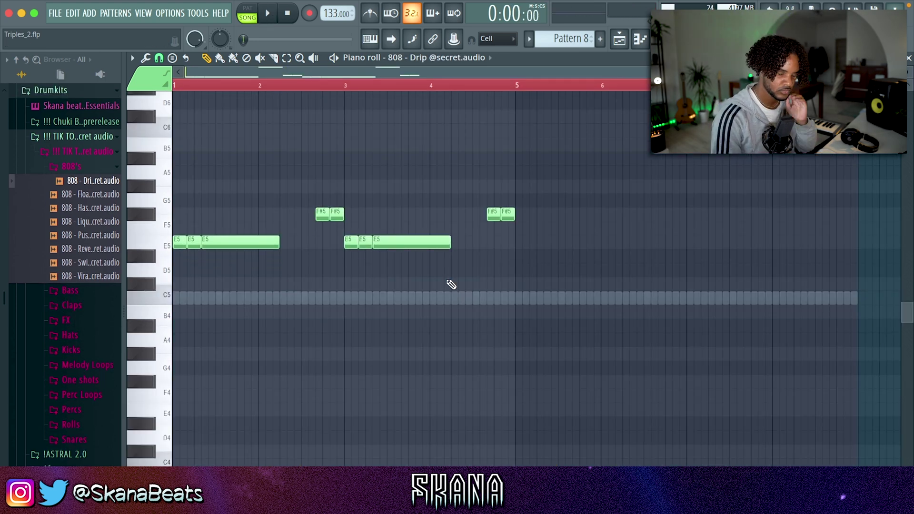
Transpose the 808 - Drip notes up one semitone and play the pattern back.
key(Up)
scroll(451, 284, up, 4)
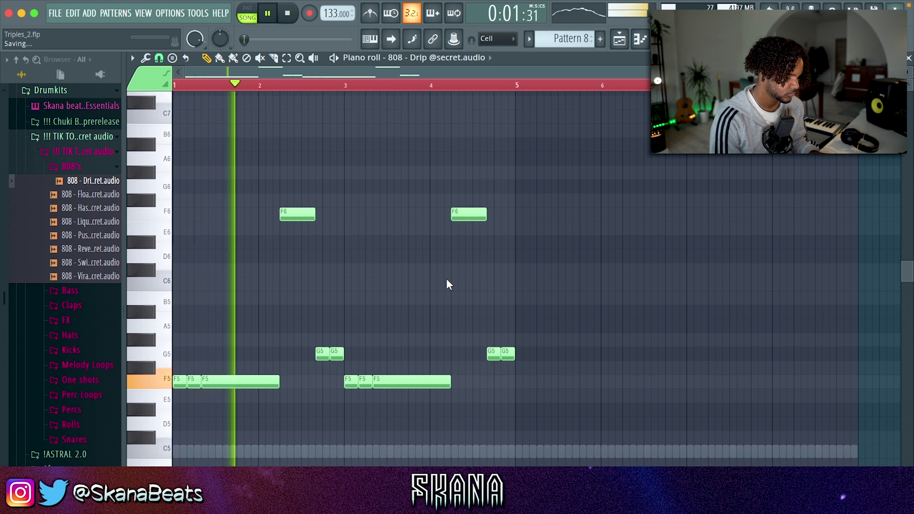
click(301, 213)
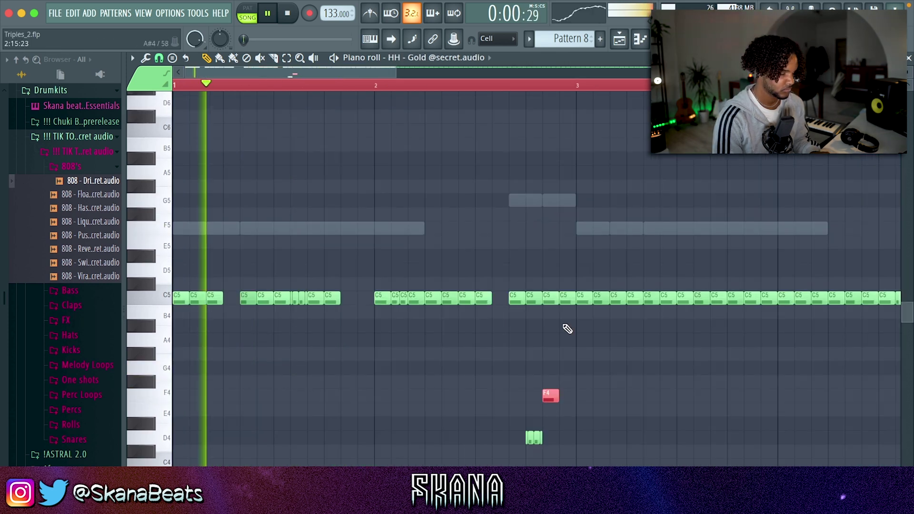
Delete the HH - Gold notes from bar 3 to bar 8 and duplicate the edited first two bars into bars 3 and 4.
scroll(561, 328, down, 3)
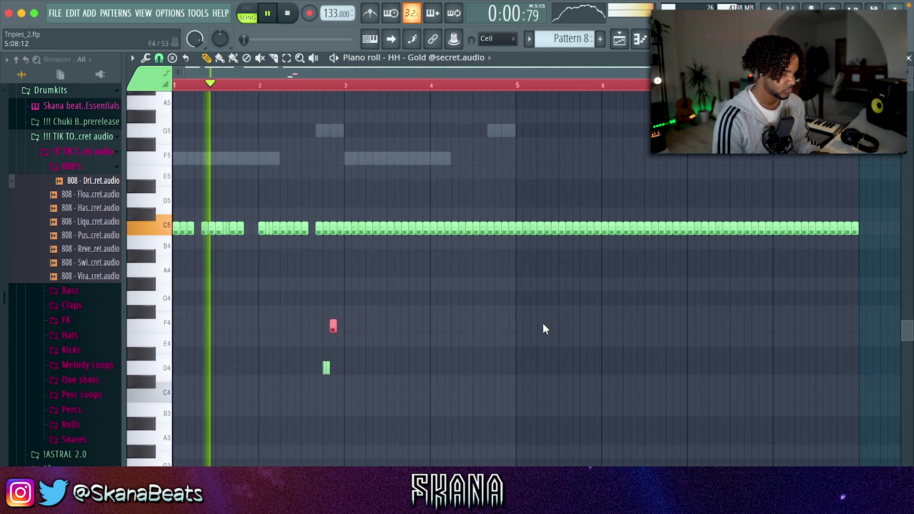
drag(348, 234, 864, 236)
key(Delete)
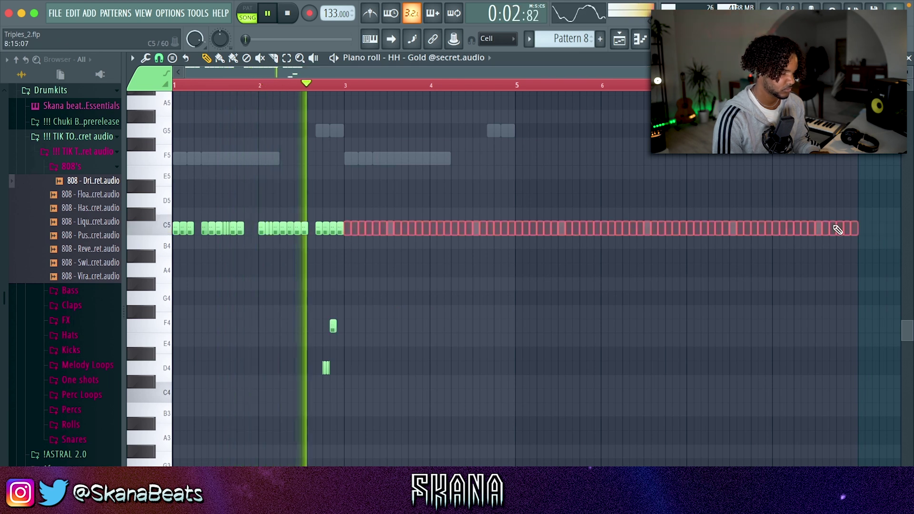
key(space)
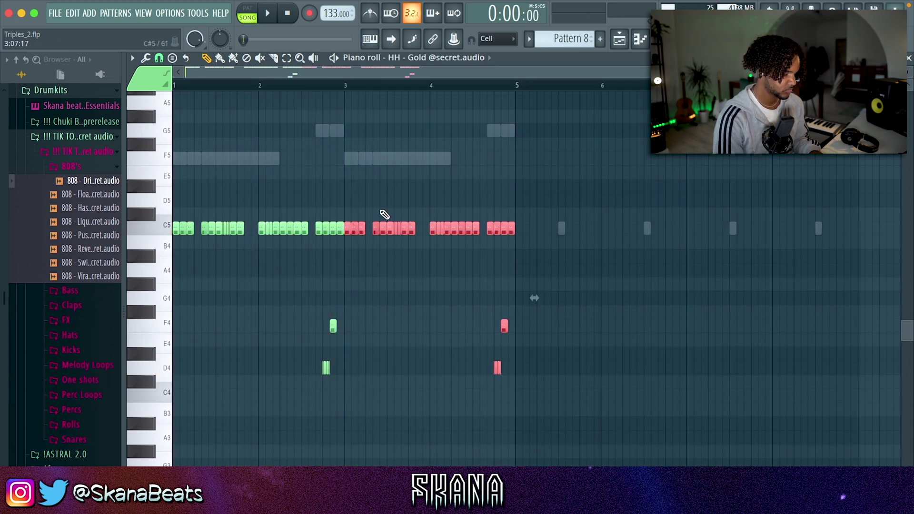
Remove the C5 hi-hat note above the D4 roll near the end of bar 2 and play the pattern back.
scroll(333, 245, up, 2)
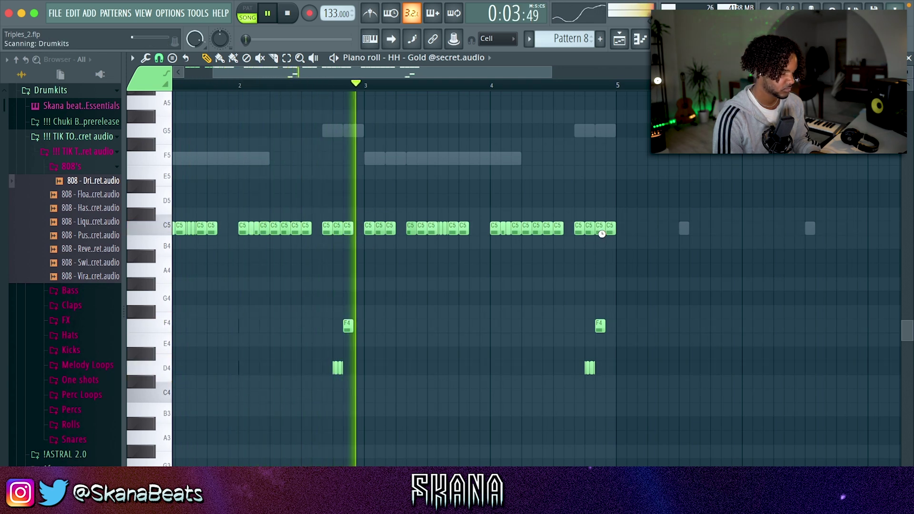
right_click(338, 226)
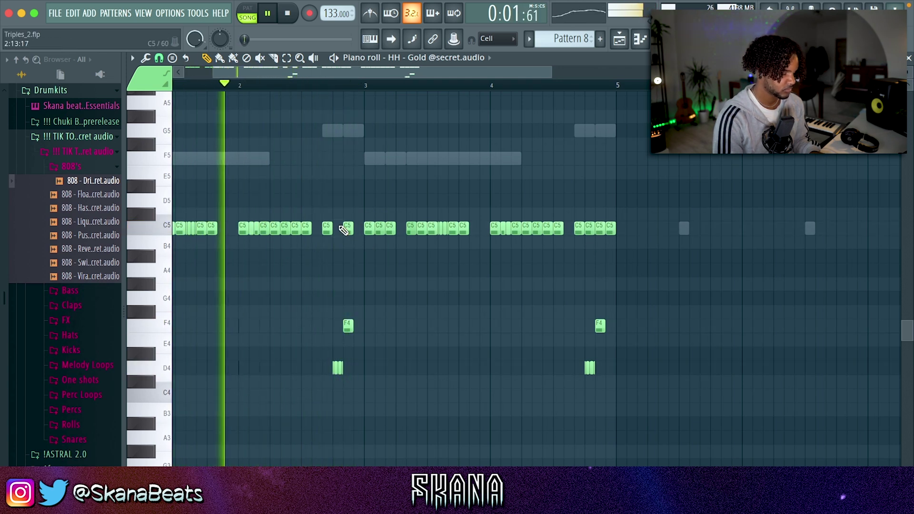
key(space)
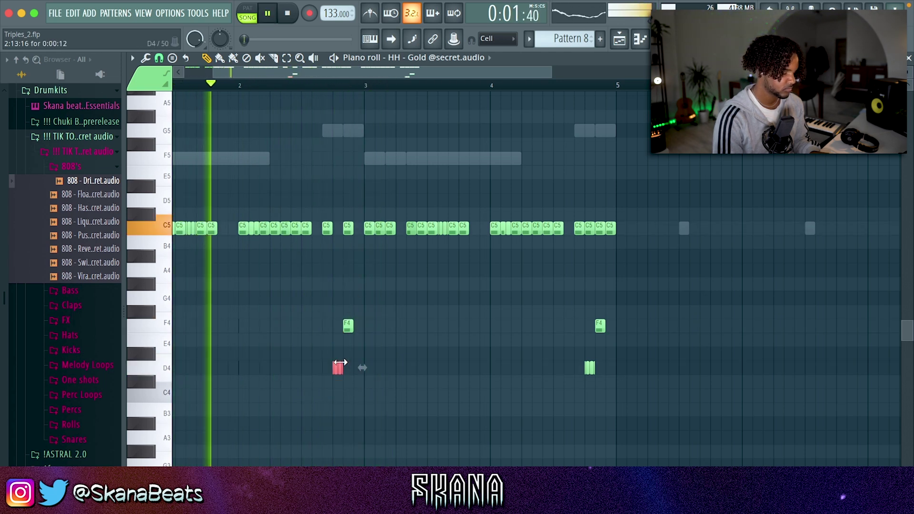
Move the D4 hi-hat roll from bar 2 into bar 3, and delete the D4 and F4 notes at the end of bar 4.
drag(342, 364, 424, 365)
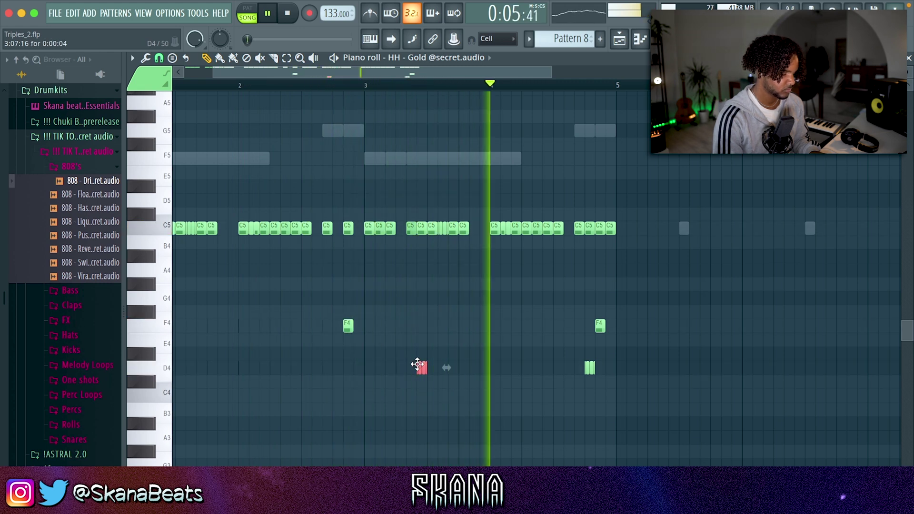
drag(557, 376, 619, 327)
key(Delete)
key(space)
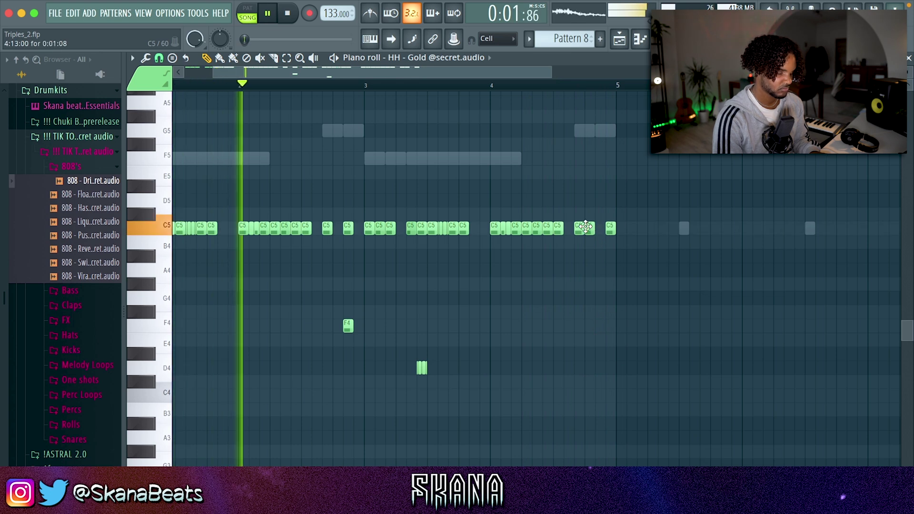
scroll(583, 275, down, 2)
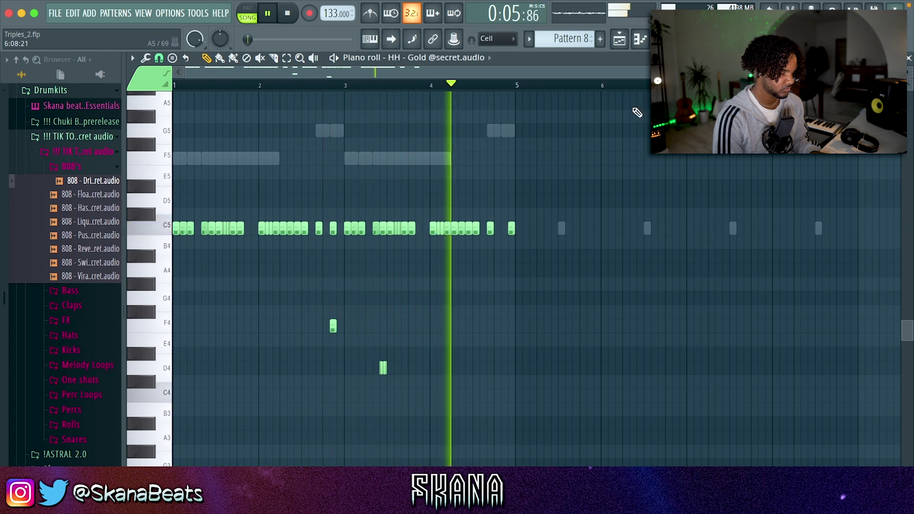
Replace the 808 - Drip channel's sample with 808 - Float, play it back and check its sample settings.
key(space)
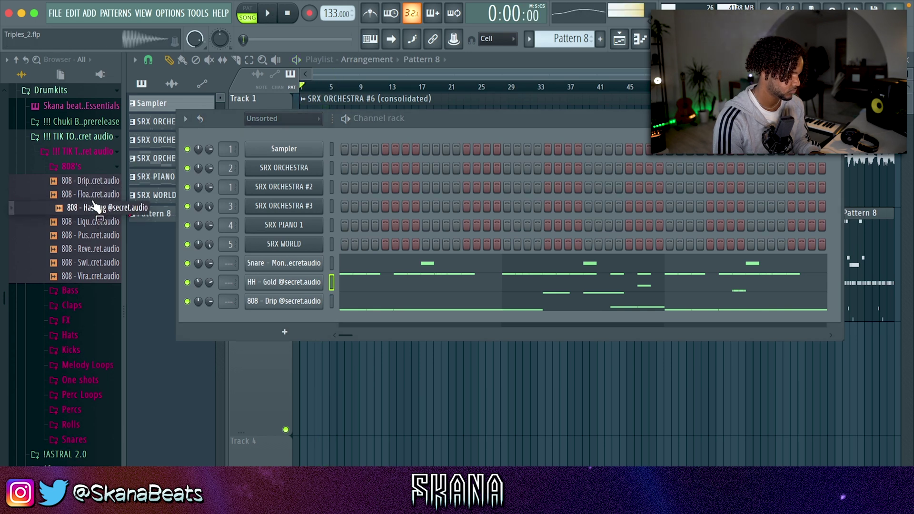
drag(102, 198, 278, 304)
key(space)
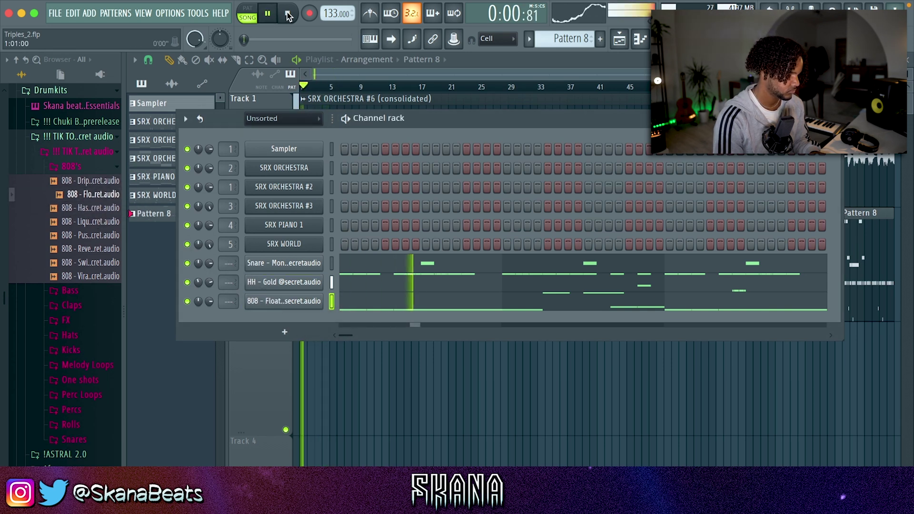
click(299, 304)
click(244, 210)
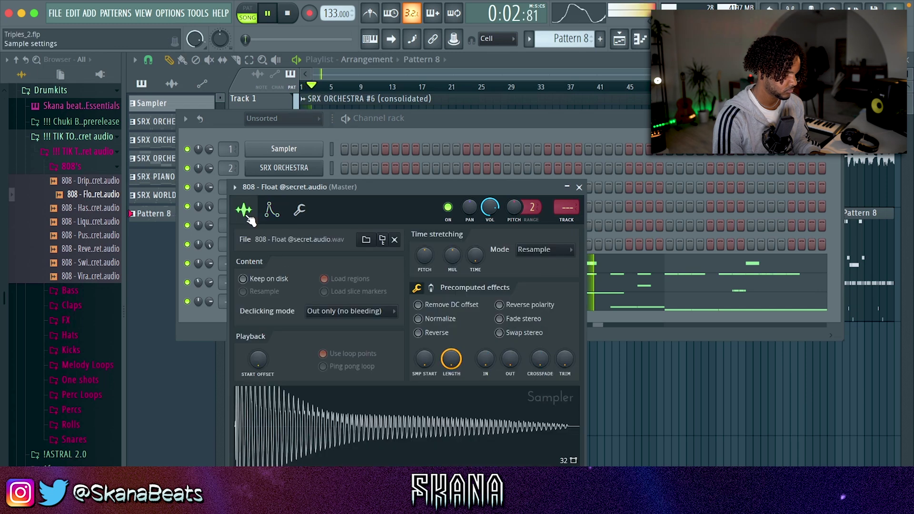
click(579, 187)
Add two F6 notes in bar 2 and a C6 note in bar 4 of the 808 - Float pattern and play it back.
click(429, 303)
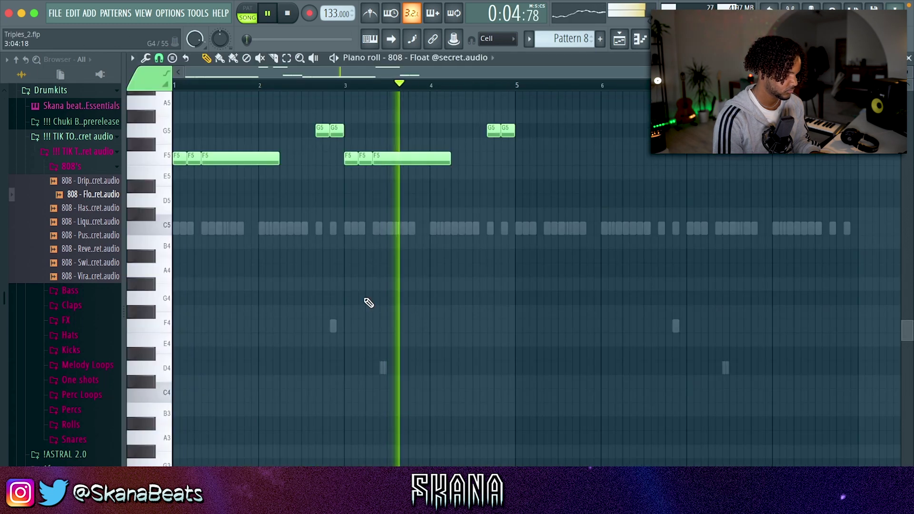
scroll(440, 326, up, 5)
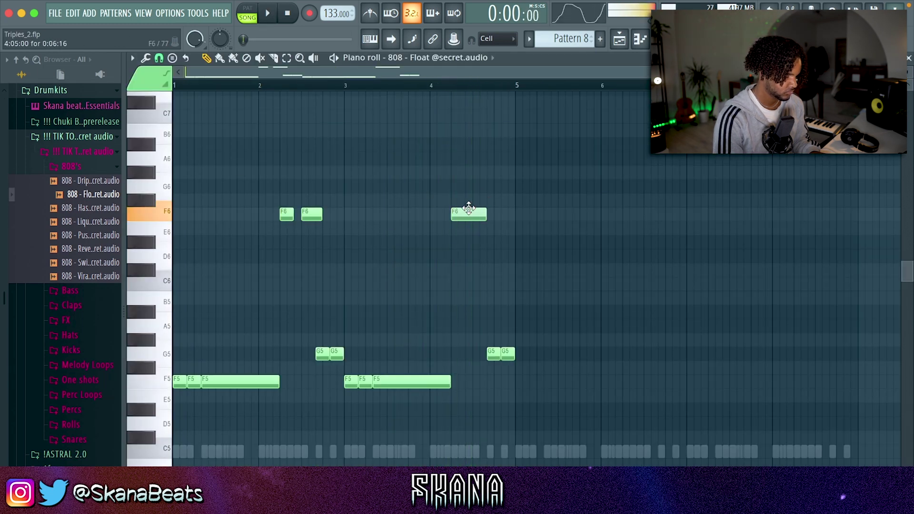
key(space)
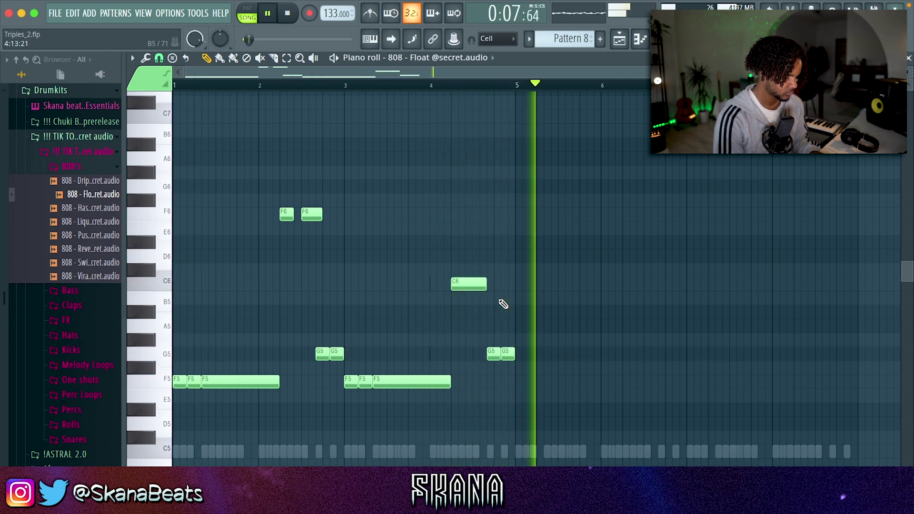
Duplicate the four-bar 808 pattern into bars 5 to 8, varying it with F6 and G5 in bar 5, C#6 in bar 6, C#5 in bar 7 and F5 in bar 8.
key(ctrl+b)
click(541, 381)
key(ctrl+Up)
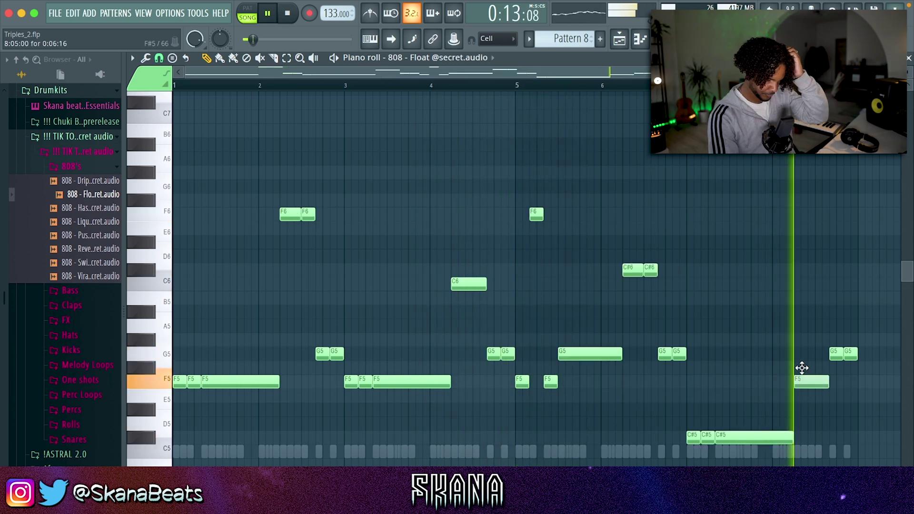
drag(800, 370, 802, 383)
Transpose the two F6 notes in bar 2 of the 808 down an octave to F5 and save the project.
scroll(724, 362, down, 2)
drag(261, 167, 358, 186)
key(ctrl+Down)
click(355, 180)
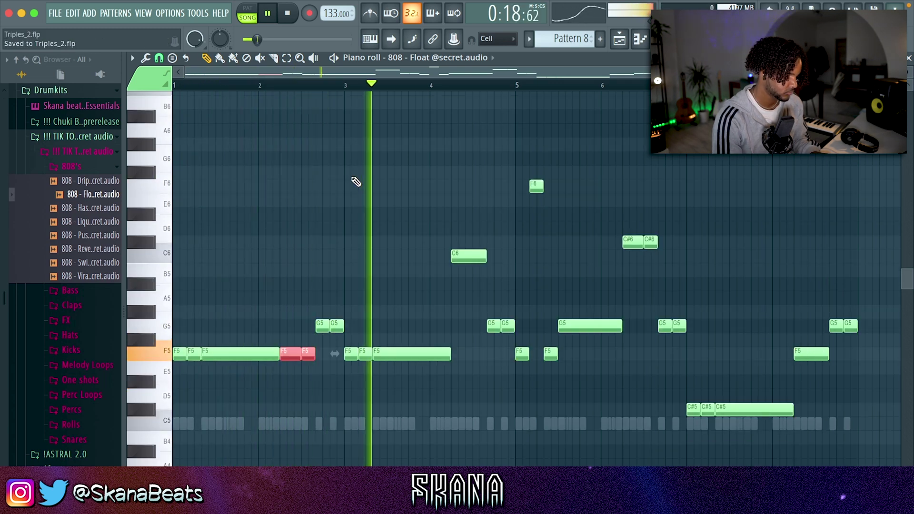
key(ctrl+s)
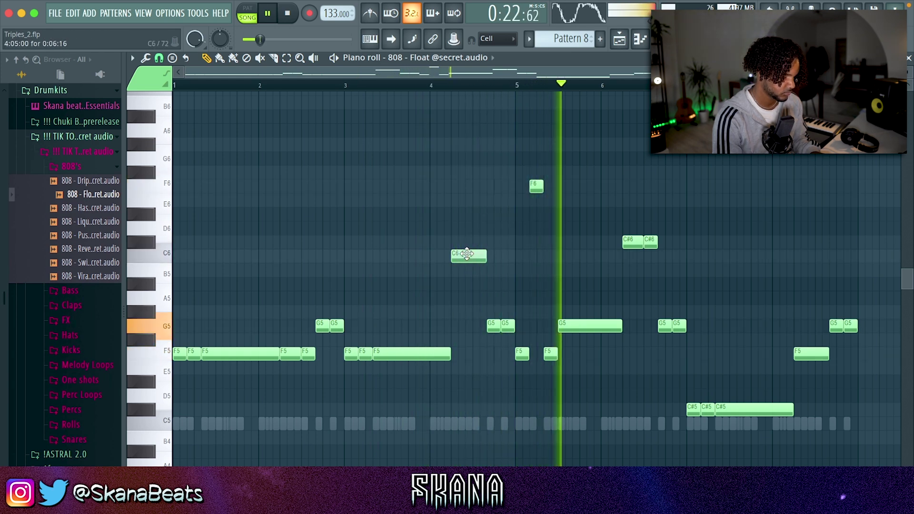
Raise the 808's C6 note in bar 4 to C#6, lower the long G5 note in bar 5 to F5, and close the piano roll.
drag(469, 256, 467, 243)
drag(565, 329, 563, 354)
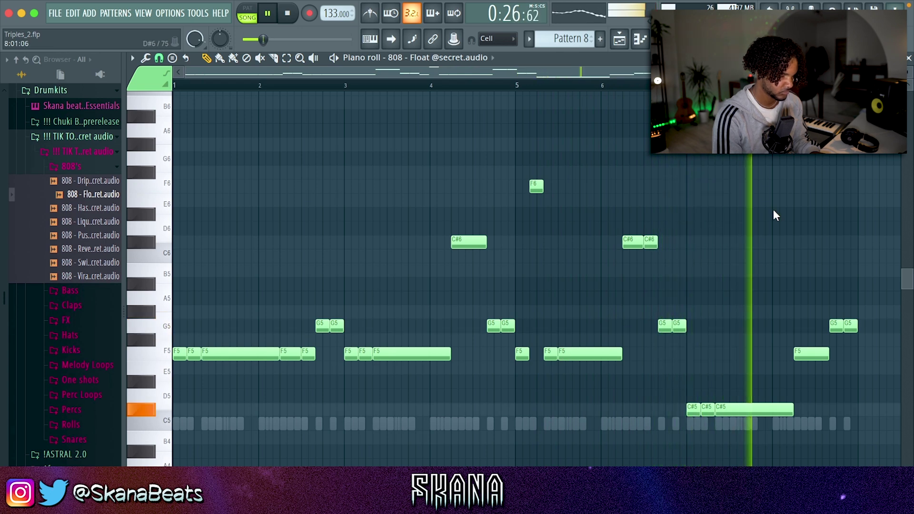
scroll(773, 215, up, 2)
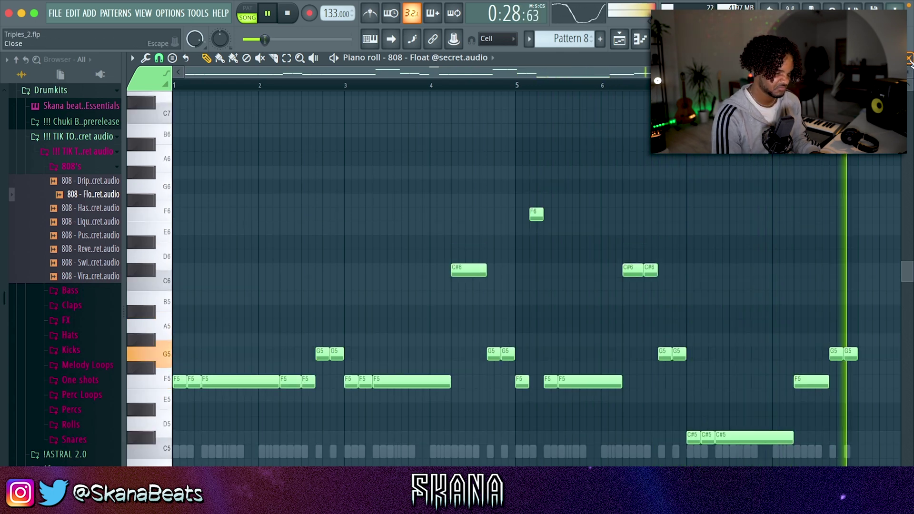
key(F7)
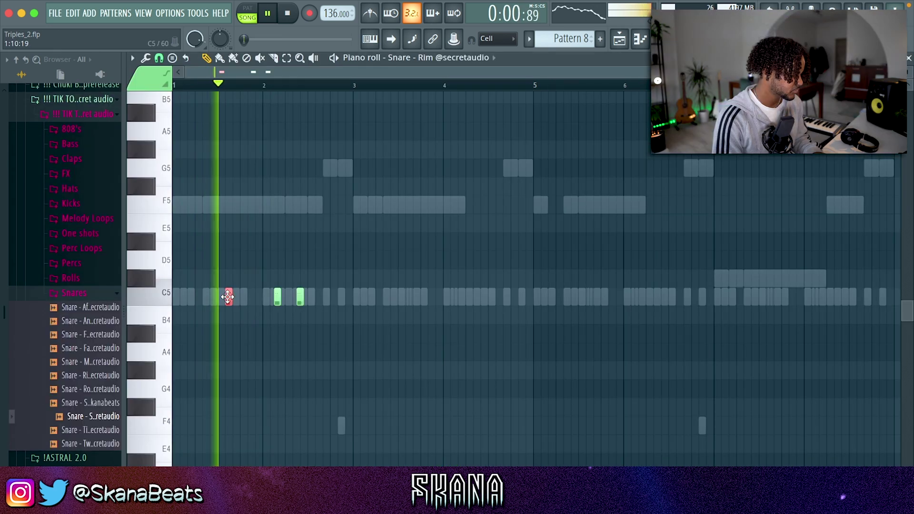
Place two C5 rim hits in the second half of bar 1 and delete the two rim hits in bar 2.
key(space)
right_click(278, 303)
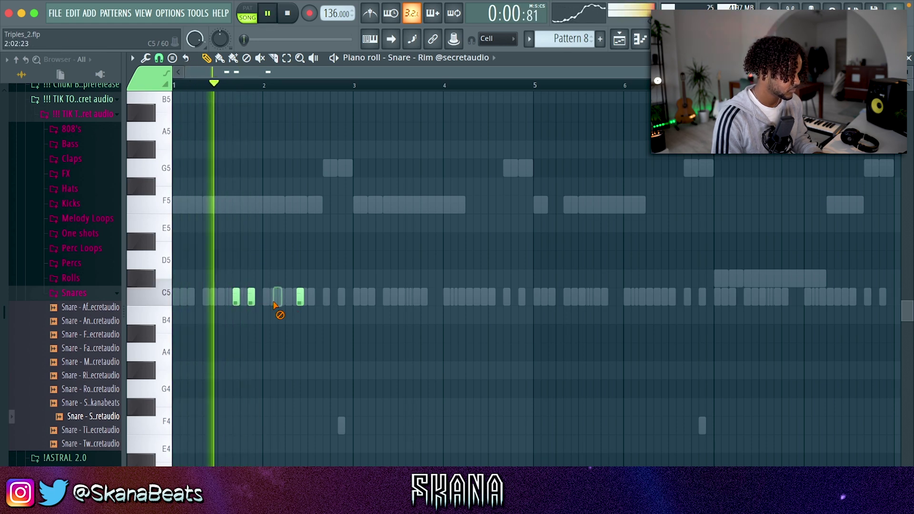
right_click(301, 300)
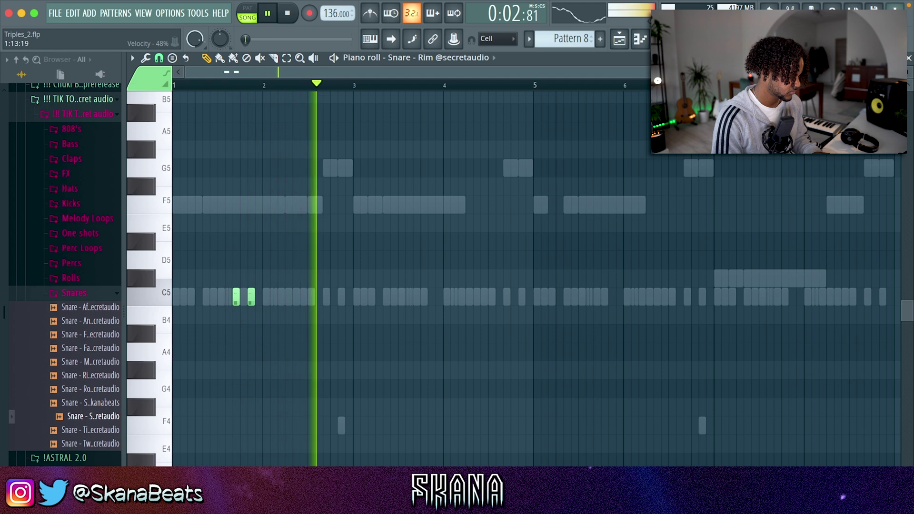
Duplicate the rim hits through the rest of the eight-bar pattern.
drag(362, 86, 56, 212)
key(ctrl+b)
key(ctrl+d)
drag(538, 87, 174, 86)
key(ctrl+b)
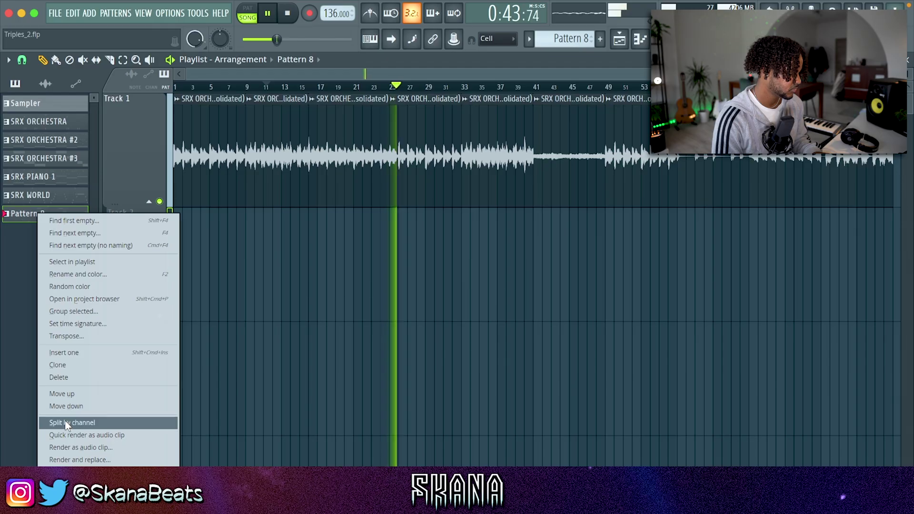
Split Pattern 8 by channel and place the rim, snare, hi-hat and 808 patterns on tracks 3 to 6 from bar 9.
click(65, 422)
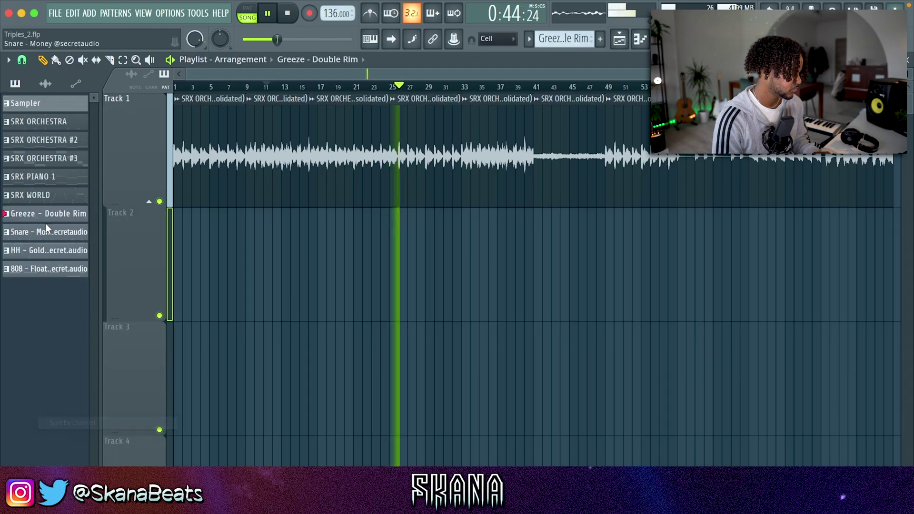
shift+click(38, 273)
drag(45, 213, 245, 388)
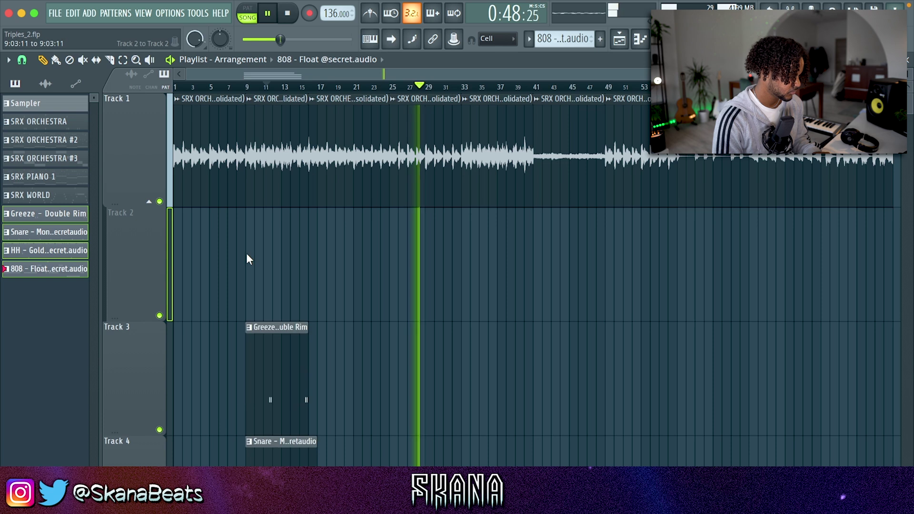
Select the four drum clips at bar 9 and duplicate them in eight-bar blocks up to bar 49.
scroll(313, 305, down, 2)
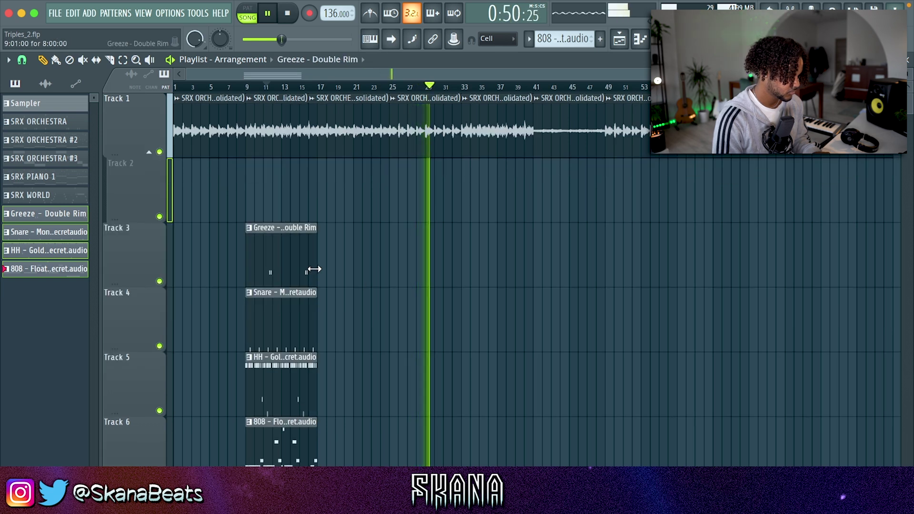
drag(314, 270, 270, 427)
key(ctrl+b)
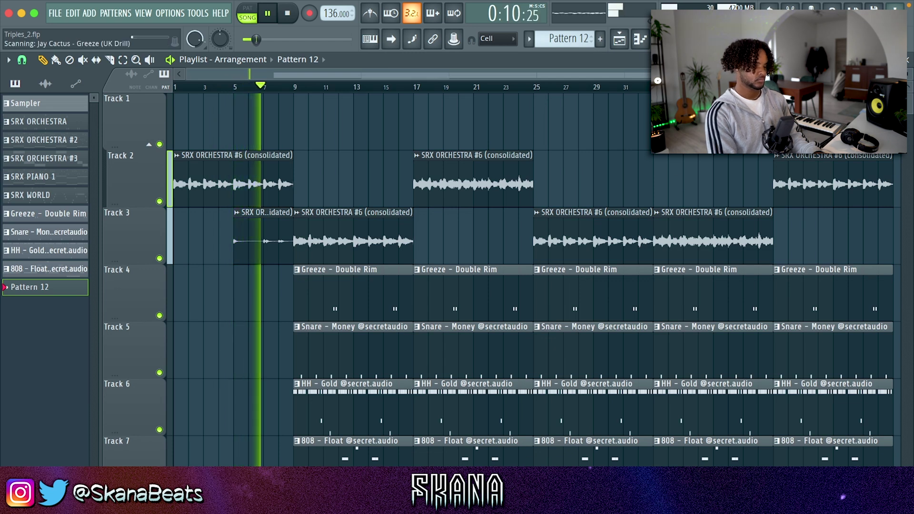
Add the Skana - Dream Kick sample from the Skana drumkit's Kicks folder as a new channel in the channel rack.
key(alt+F8)
key(F6)
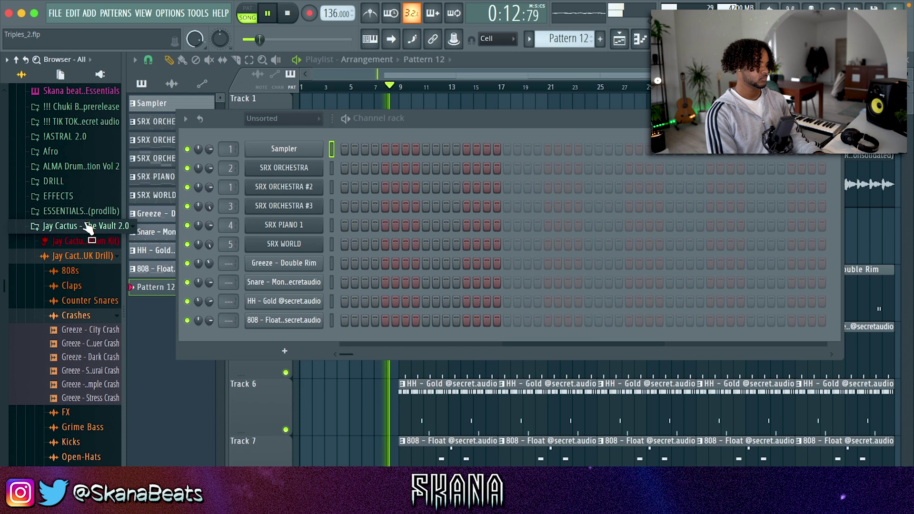
click(91, 227)
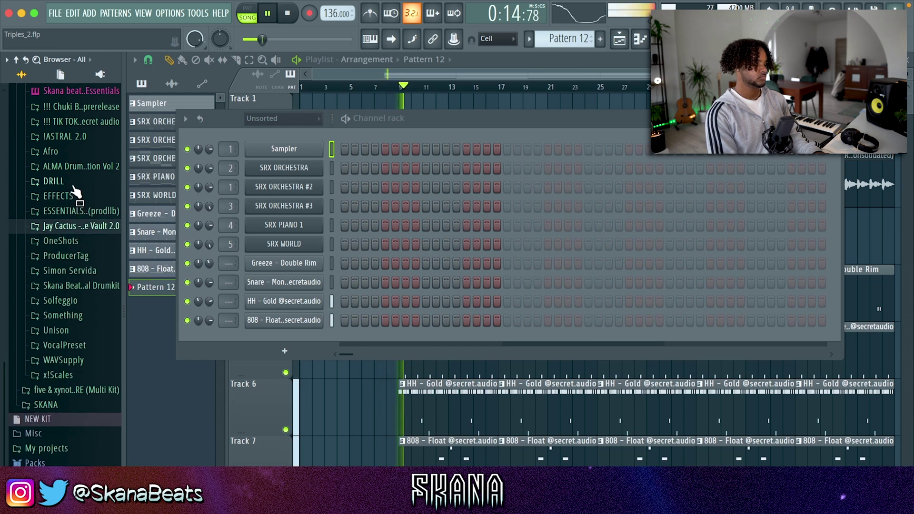
click(76, 286)
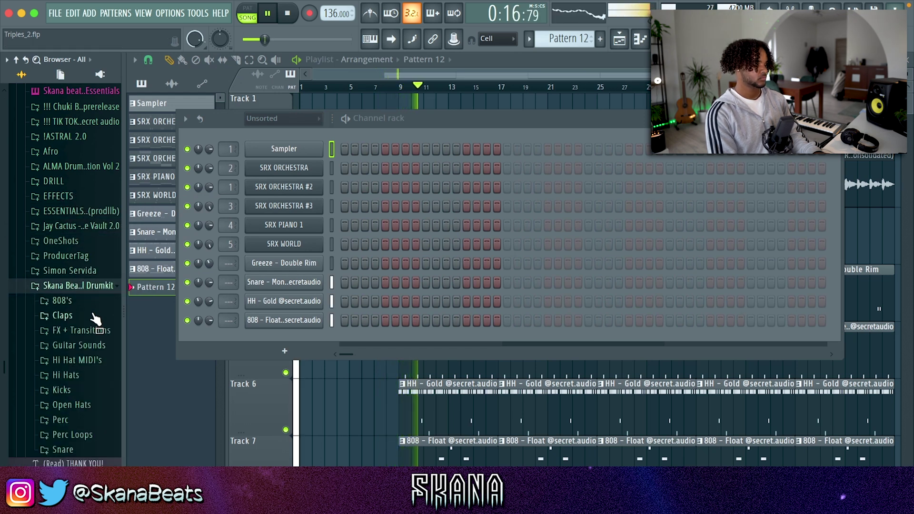
click(67, 391)
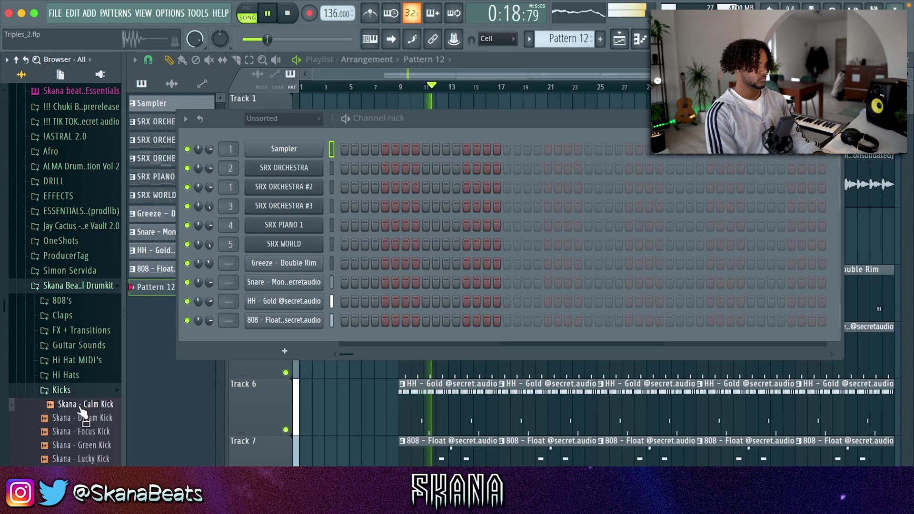
drag(290, 350, 285, 347)
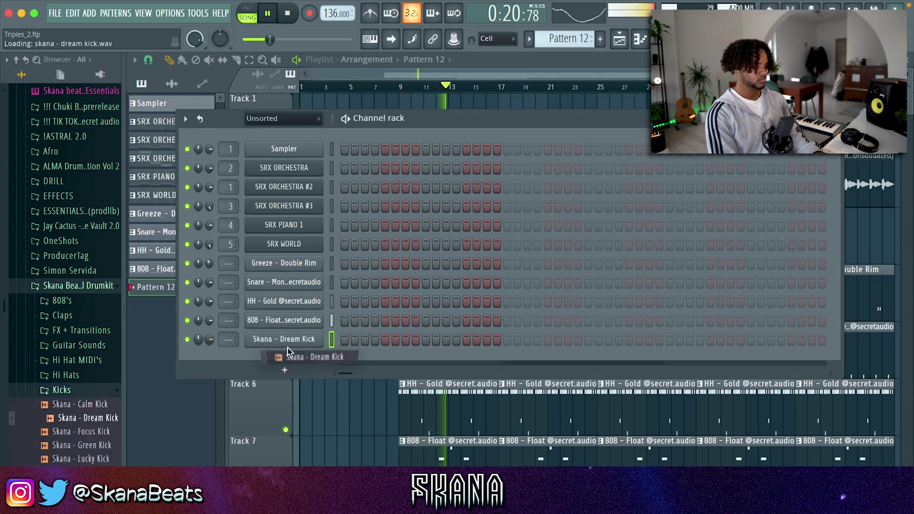
Copy the 808 - Float rhythm into the Skana - Dream Kick channel of Pattern 12 as short C5 hits and save the project.
key(F6)
key(F6)
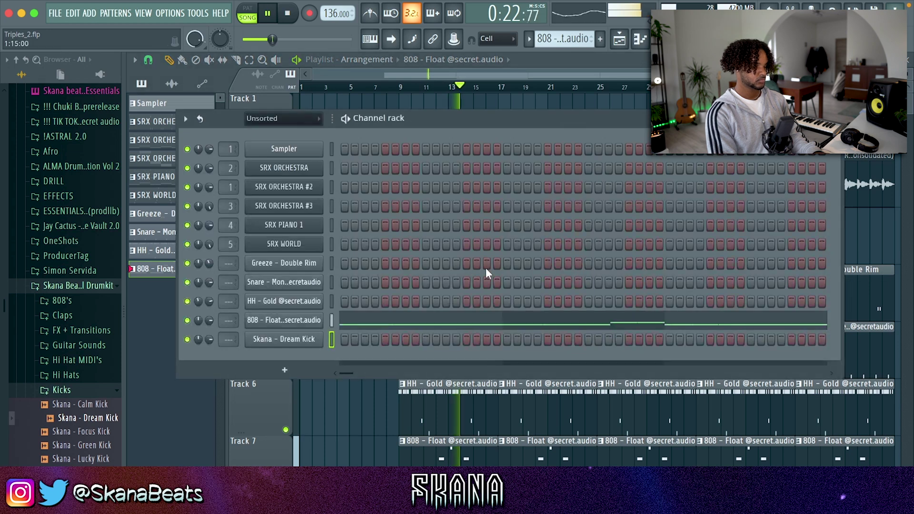
key(F4)
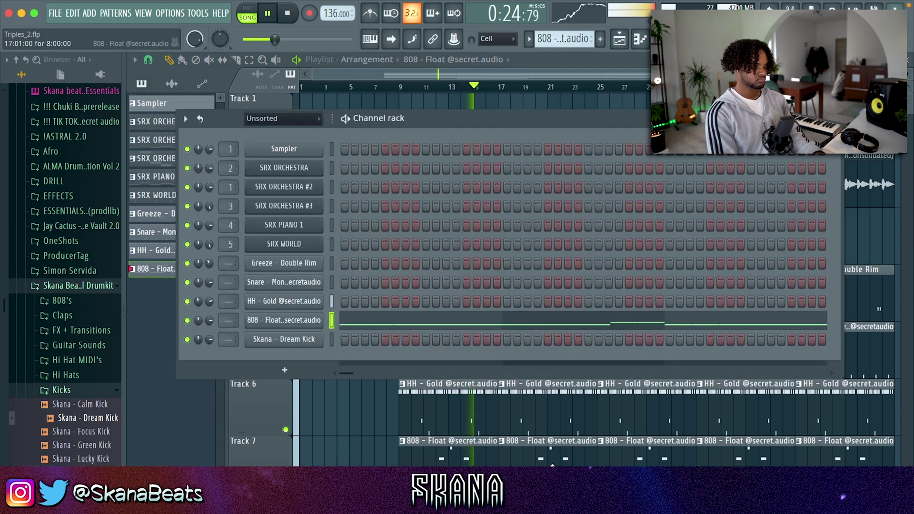
key(F6)
key(F6)
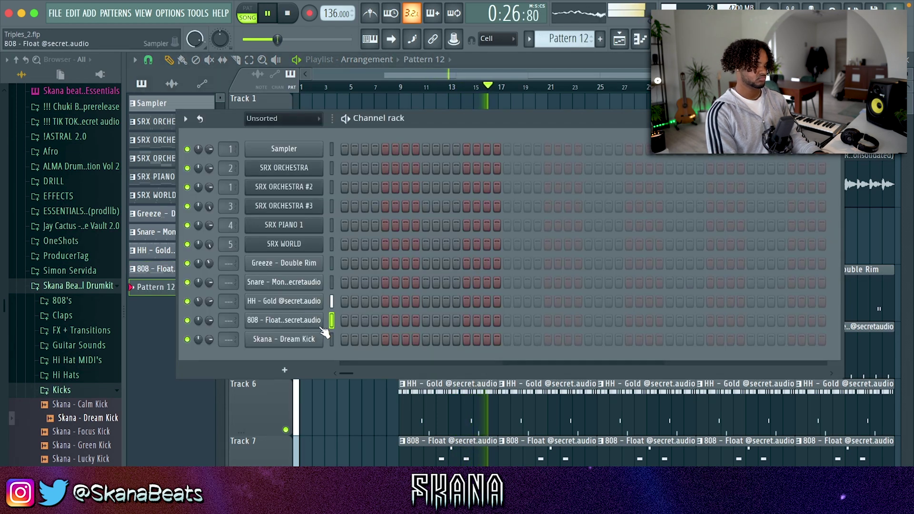
key(ctrl+v)
key(F7)
key(ctrl+s)
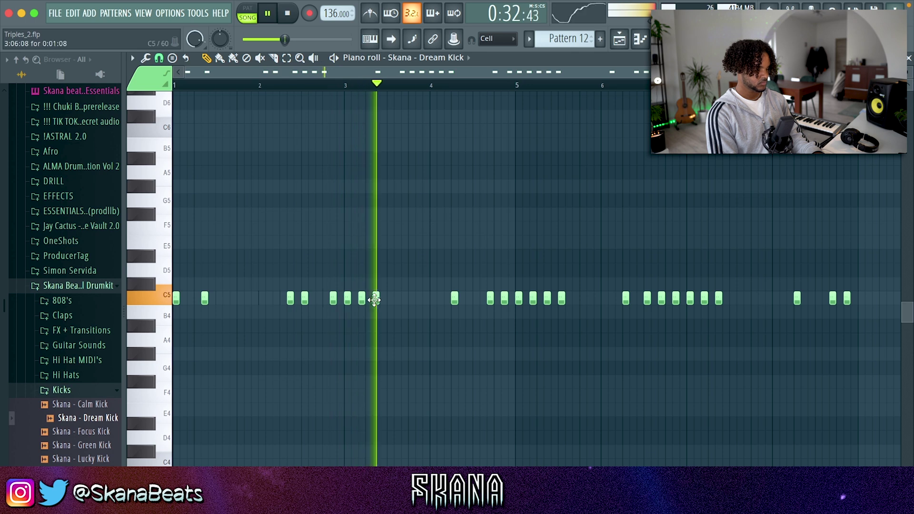
Move the second kick hit of bar 3 slightly later, delete every hit after the second one in bar 4, and select bars 1 to 4.
drag(360, 300, 367, 300)
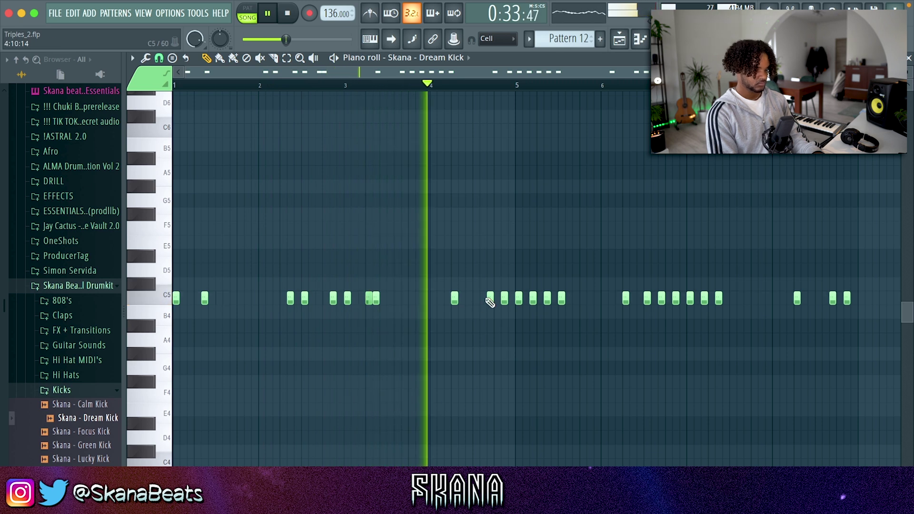
right_click(503, 300)
drag(510, 295, 878, 307)
key(Delete)
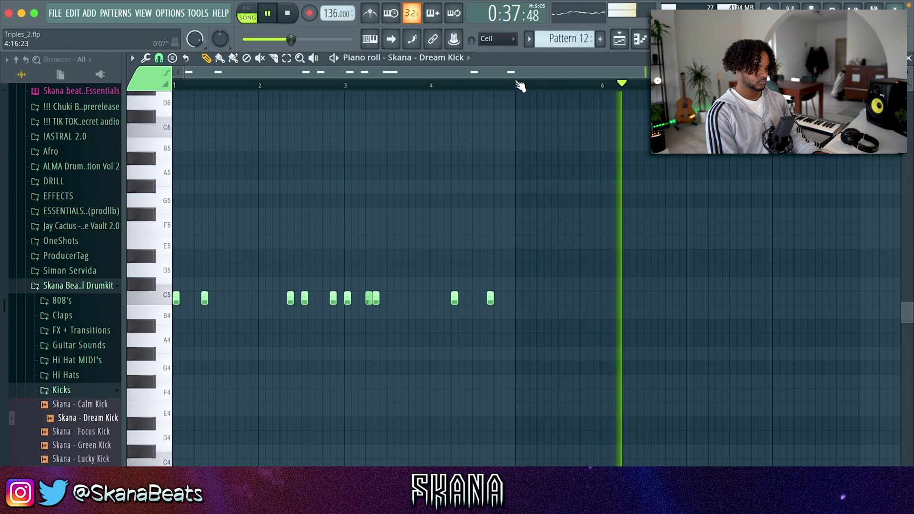
drag(521, 85, 174, 86)
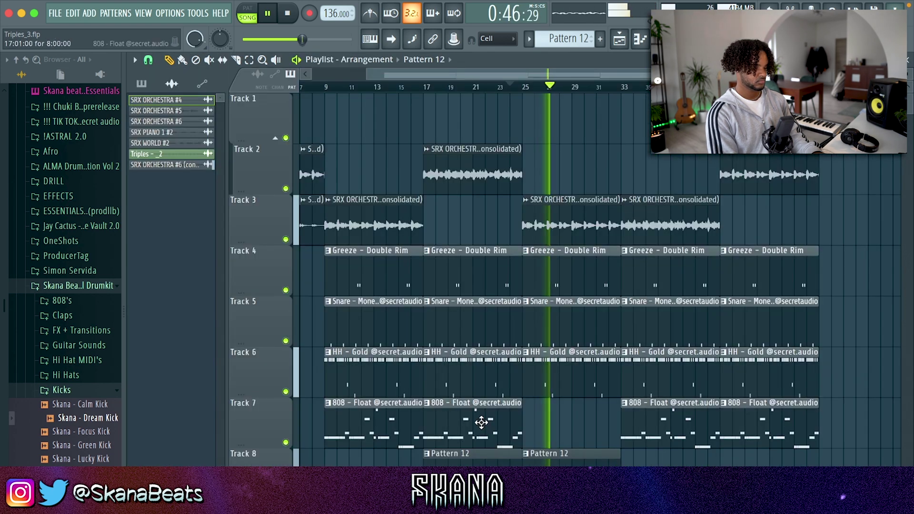
Duplicate the 808 - Float clip from bar 17 into the gap at bar 25 and save the project.
key(super+b)
key(super+d)
key(super+s)
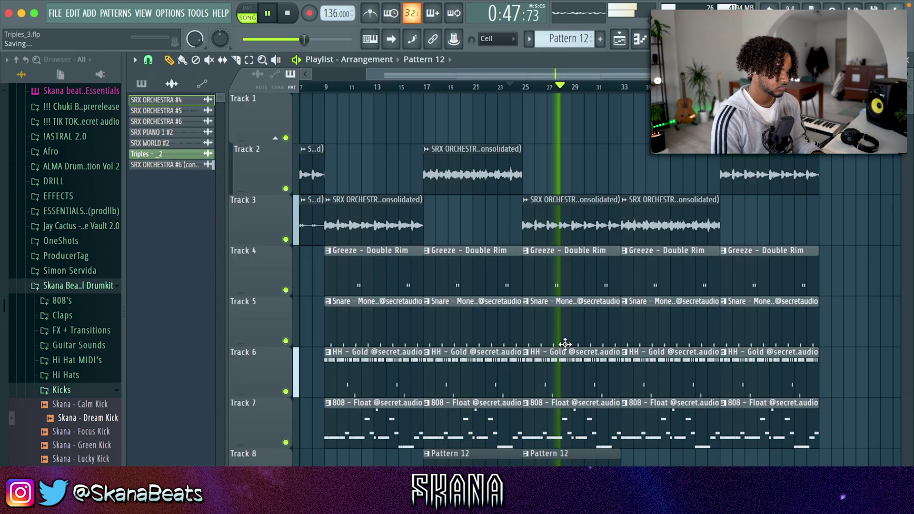
Make the 808 - Float clip at bar 25 a unique pattern.
click(525, 402)
click(552, 443)
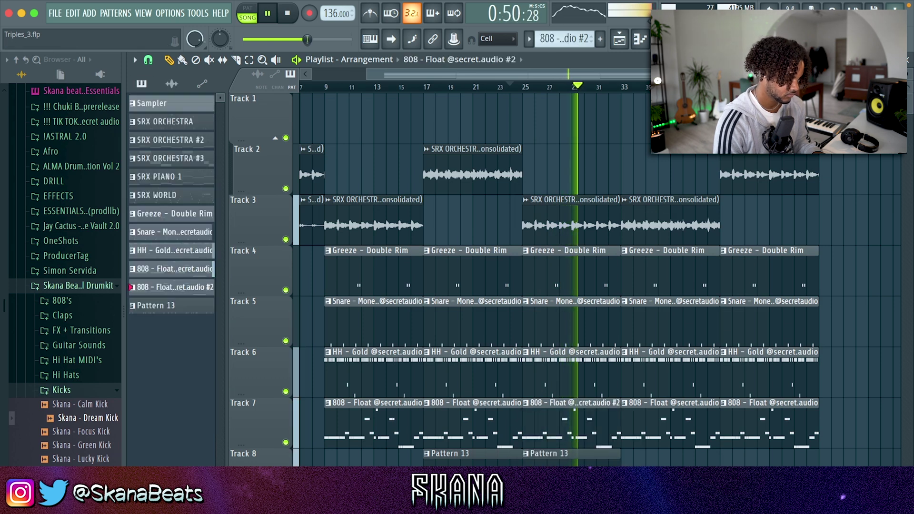
scroll(620, 295, up, 2)
Play the song from around bar 24 and delete the three C#6 notes from the 808 - Float #2 pattern.
click(471, 88)
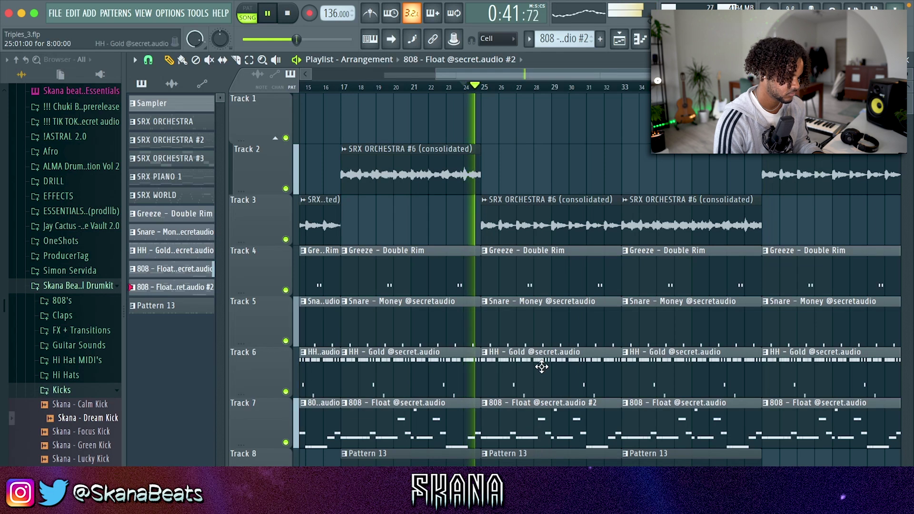
right_click(539, 270)
double_click(510, 409)
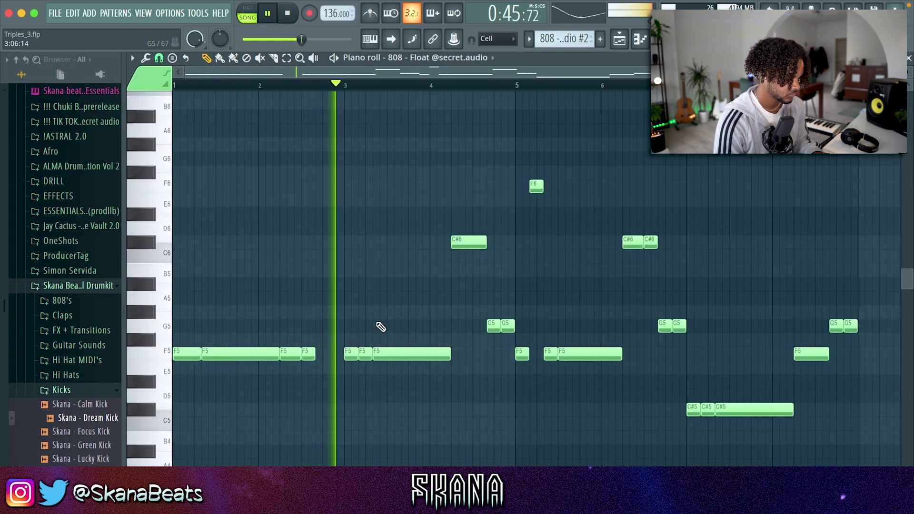
right_click(473, 243)
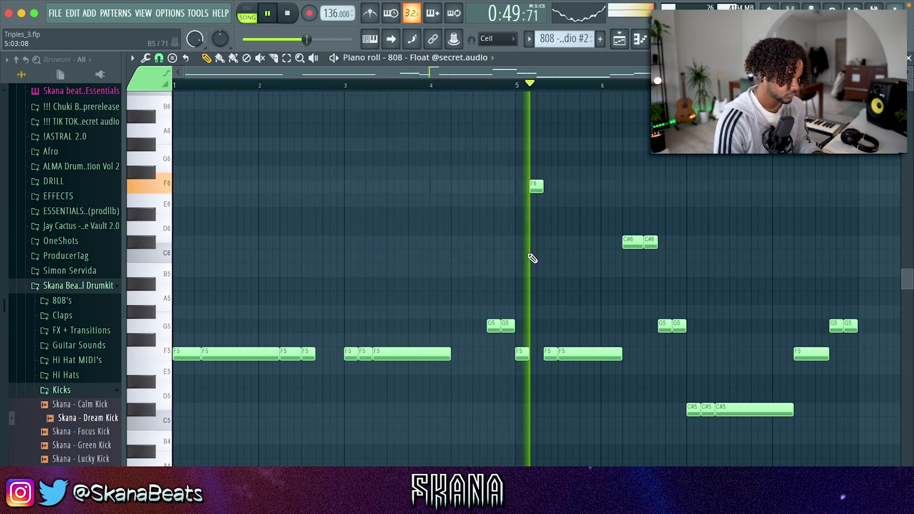
right_click(633, 242)
right_click(650, 242)
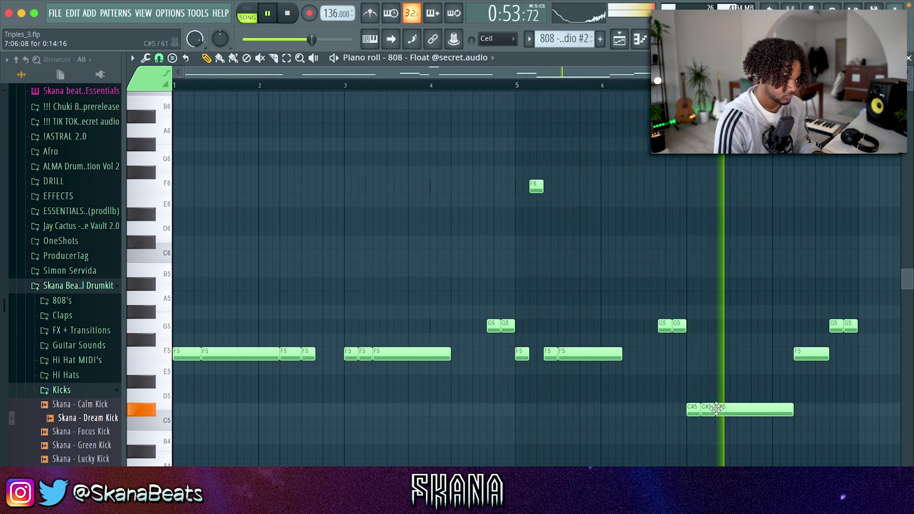
key(ctrl+l)
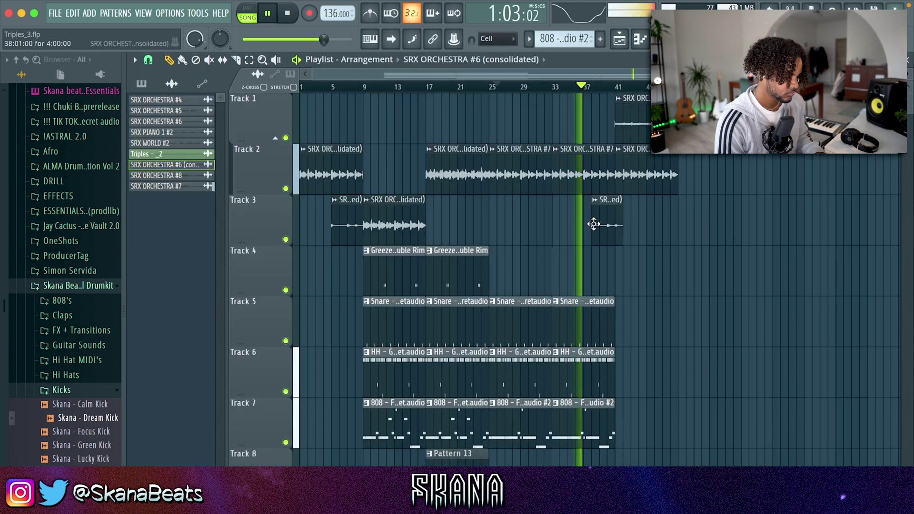
Set the quiet SRX ORCHESTRA #6 clip on Track 3 to span bars 33 to 41 and save the project.
drag(587, 221, 553, 215)
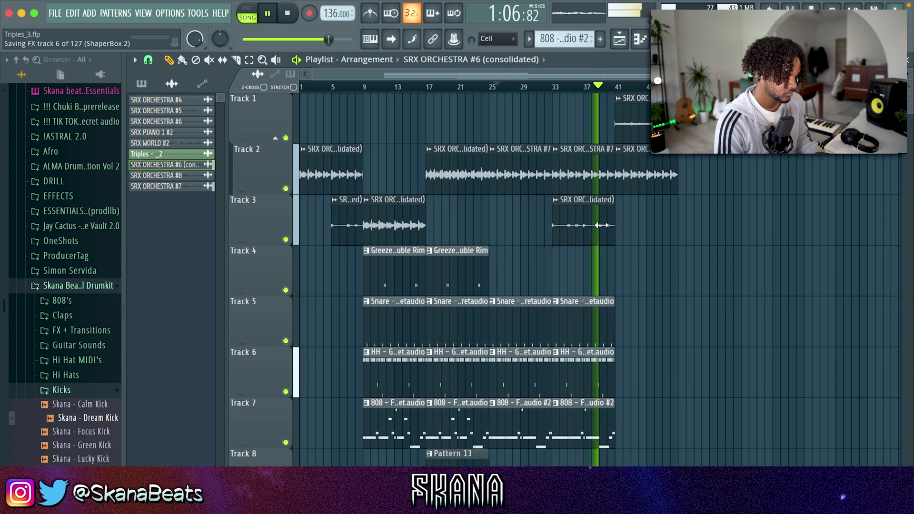
key(super+s)
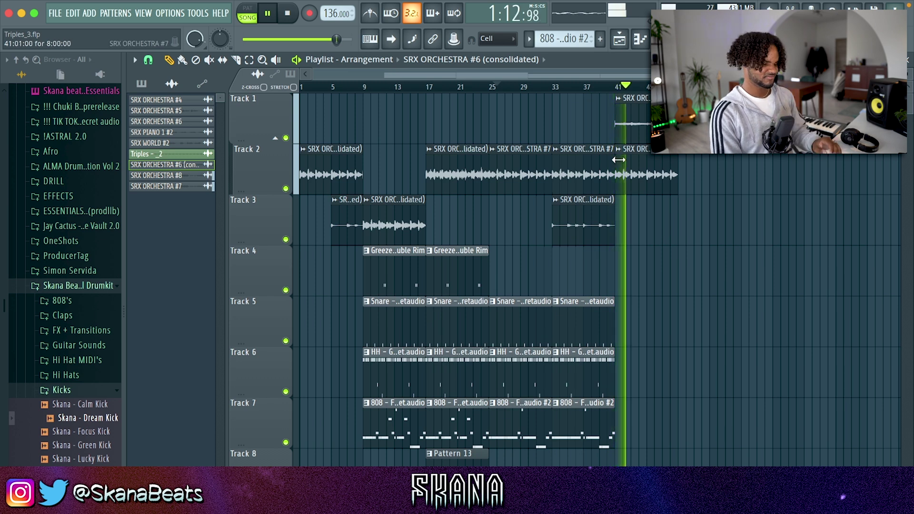
Duplicate the arrangement's clips from bar 9 onward across all tracks so the copy starts at bar 49.
drag(708, 95, 408, 445)
drag(401, 301, 715, 300)
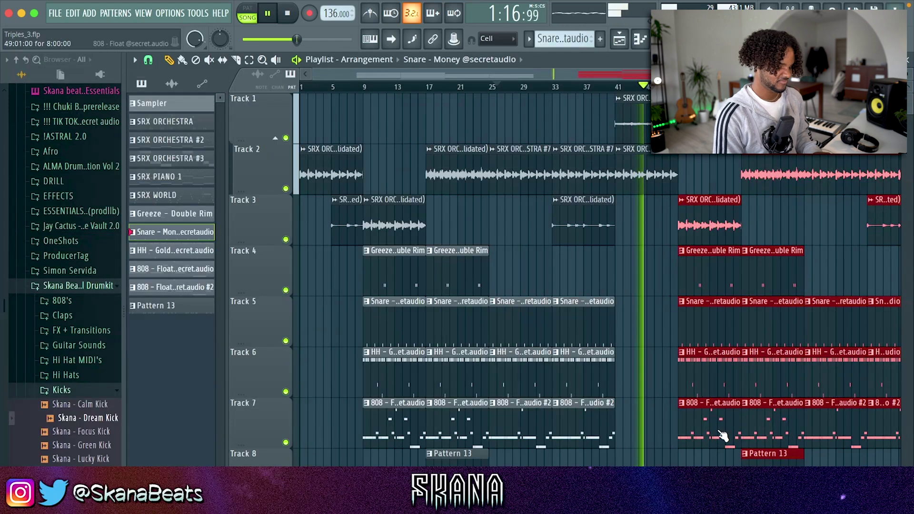
Add another Pattern 13 clip on Track 8 at bar 49, directly before the duplicated Pattern 13 clip.
click(767, 453)
click(695, 457)
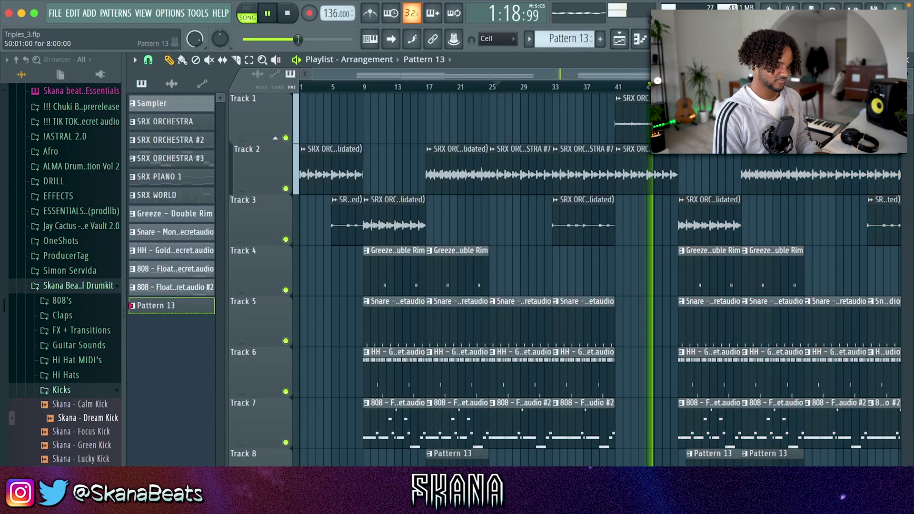
drag(695, 454, 686, 454)
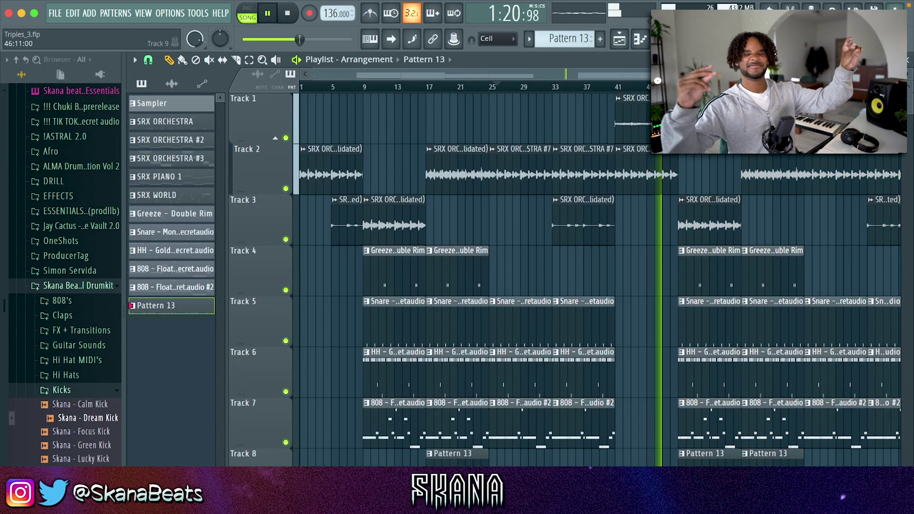